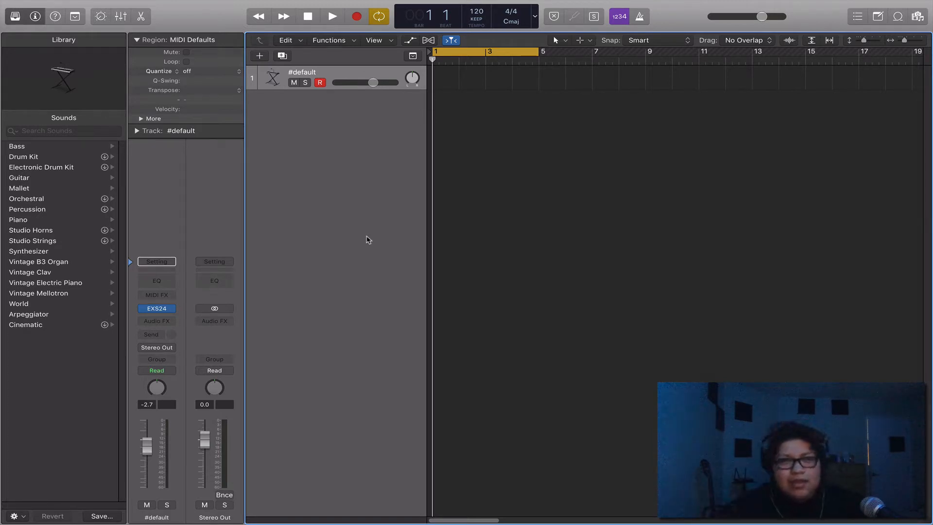
pyautogui.moveTo(160, 311)
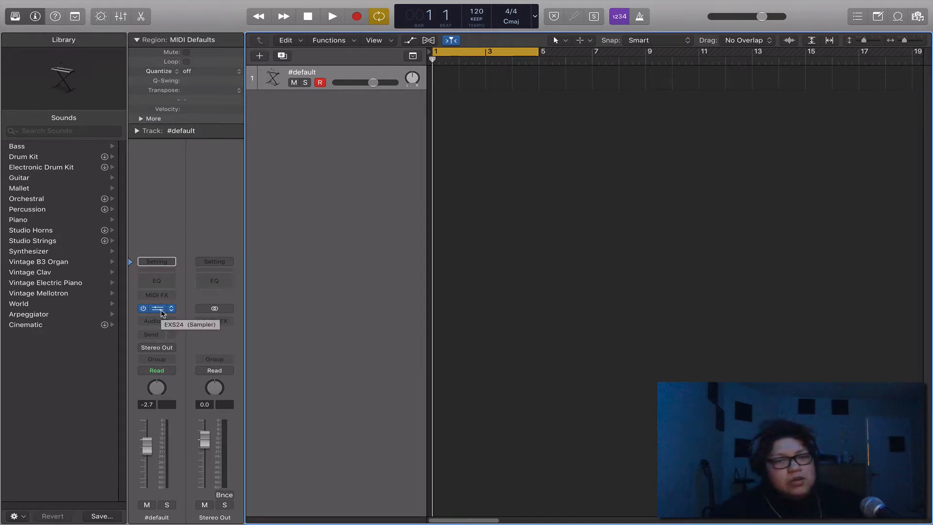
pyautogui.click(161, 311)
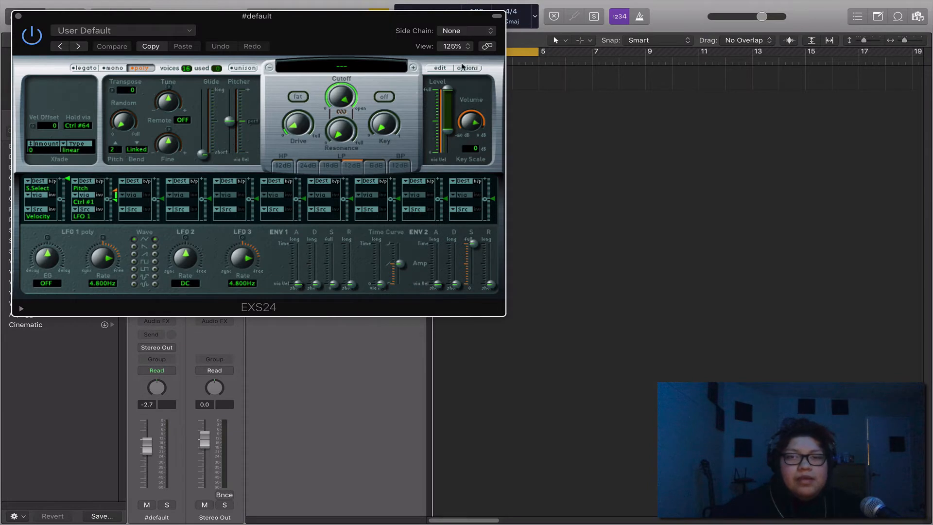
pyautogui.click(470, 68)
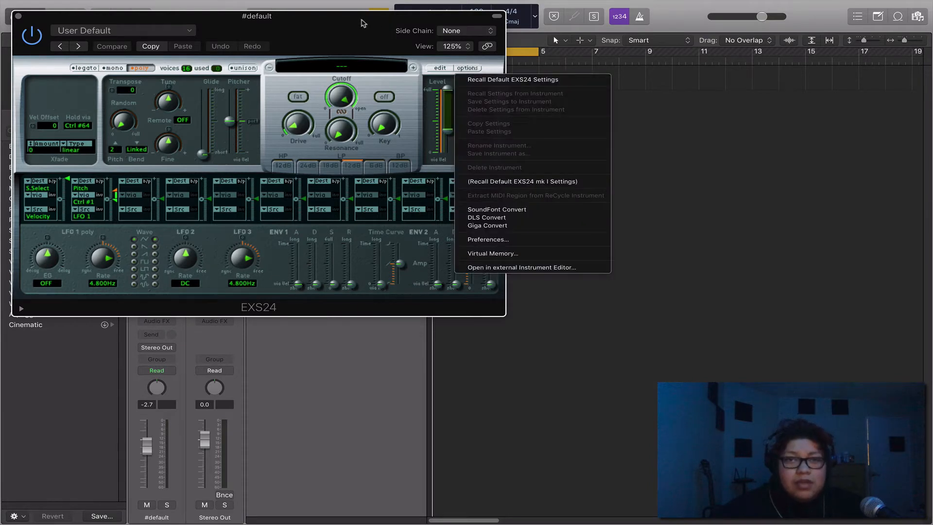
pyautogui.click(361, 21)
pyautogui.click(19, 16)
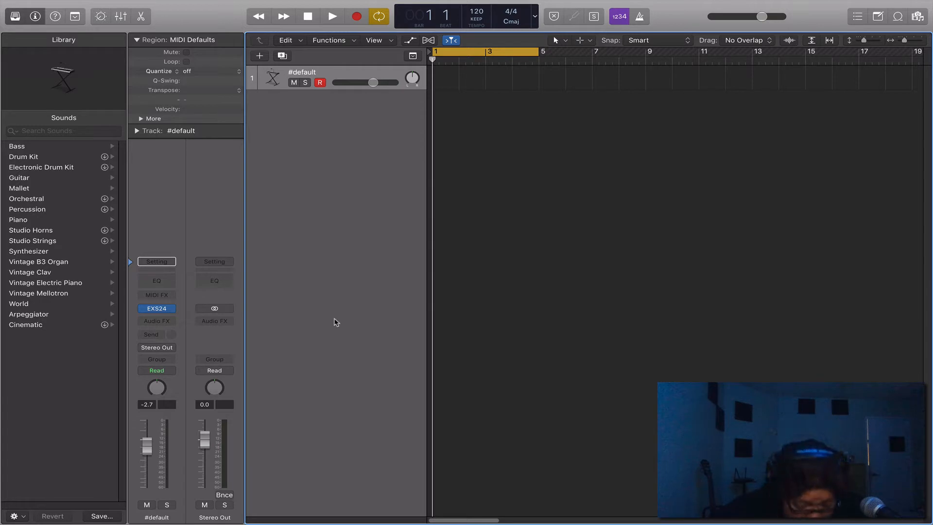
# Step: Review the General and Advanced preferences, checking that the advanced tools and additional options are enabled
pyautogui.press('super+comma')
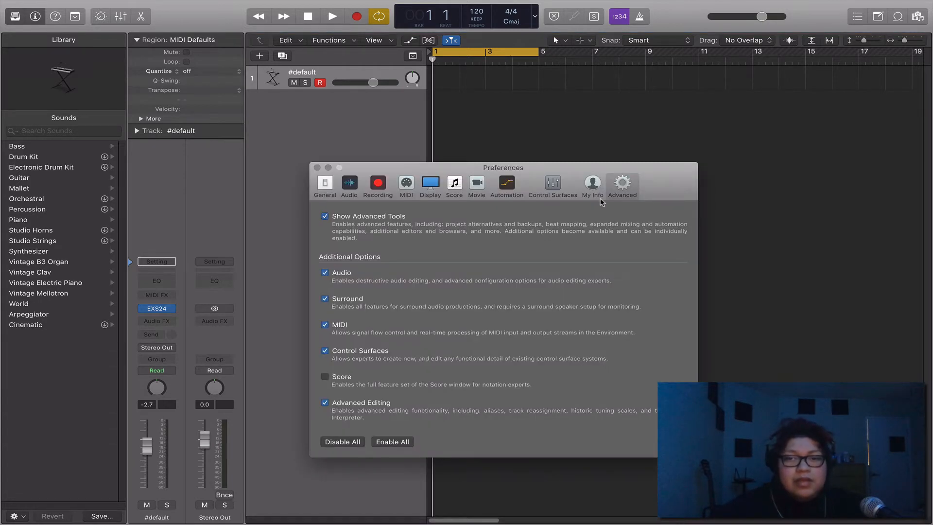
pyautogui.click(325, 185)
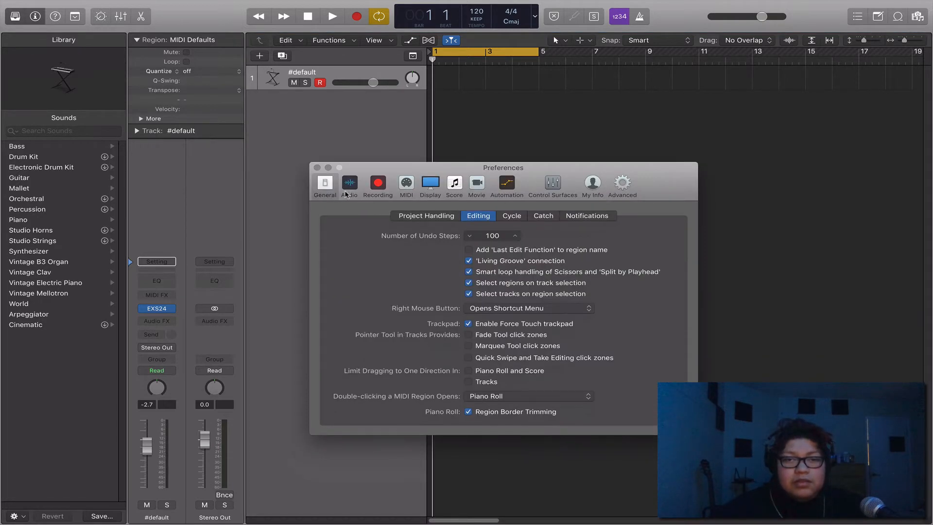
pyautogui.click(623, 183)
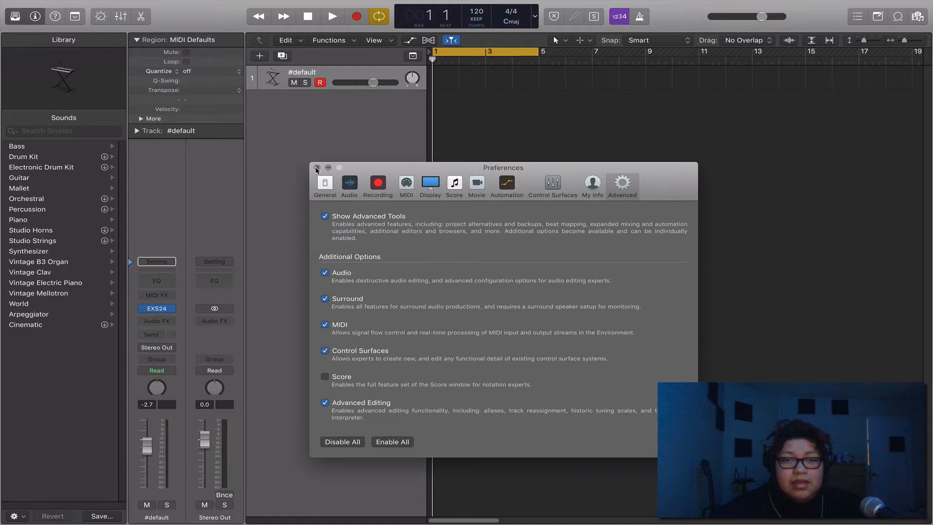
pyautogui.click(316, 168)
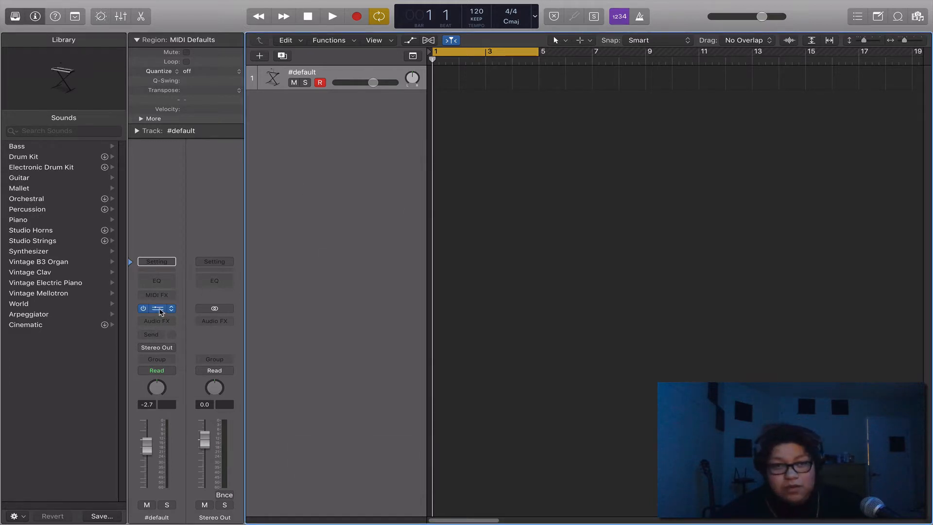
# Step: Open the EXS24 sampler's Instrument Editor with a new empty instrument and reposition its window over the plug-in
pyautogui.click(157, 308)
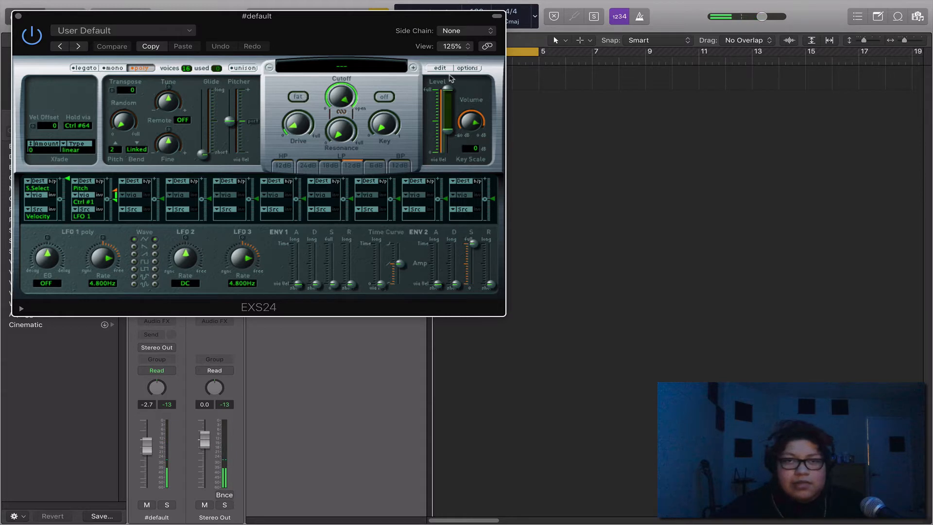
pyautogui.click(440, 68)
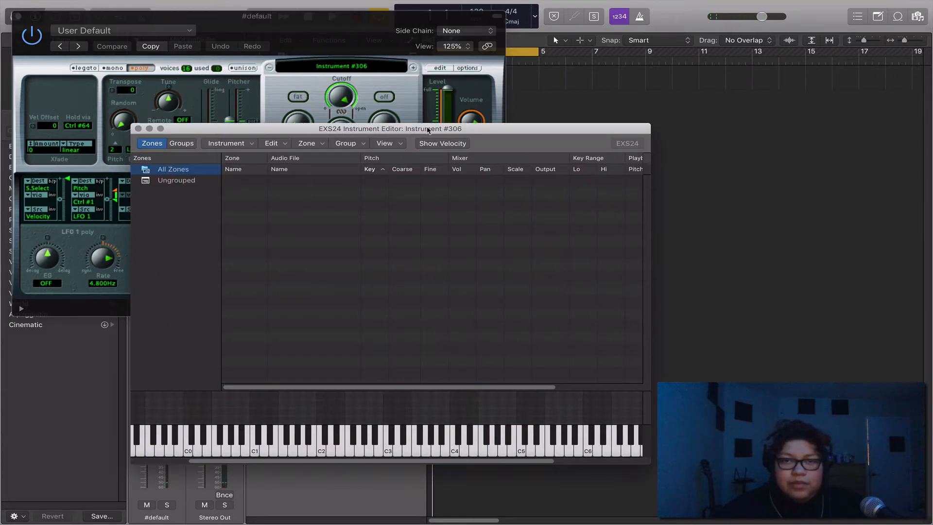
pyautogui.moveTo(428, 133); pyautogui.dragTo(398, 79)
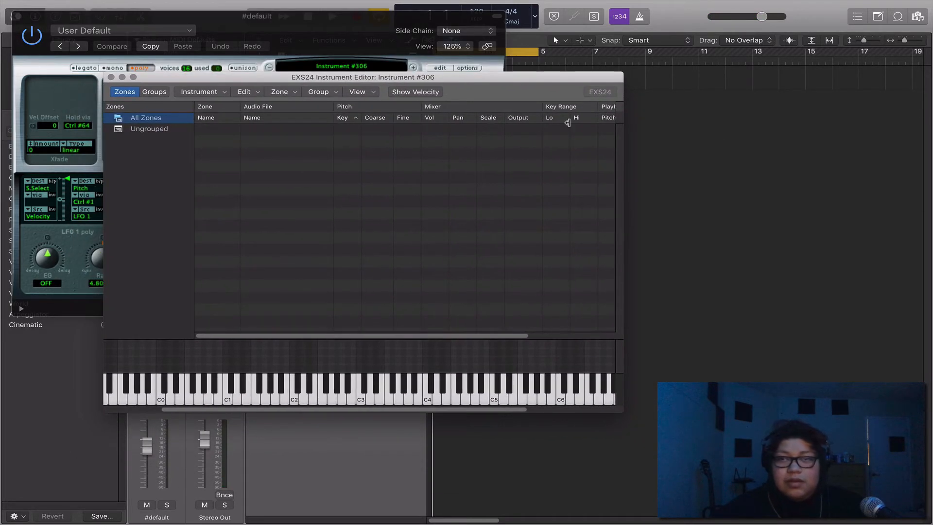
pyautogui.moveTo(523, 82); pyautogui.dragTo(521, 81)
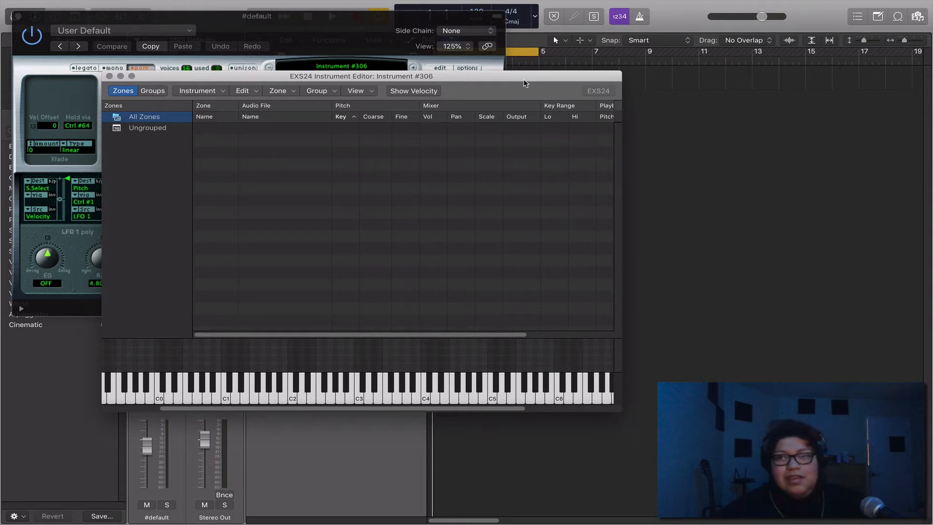
pyautogui.moveTo(523, 80); pyautogui.dragTo(520, 79)
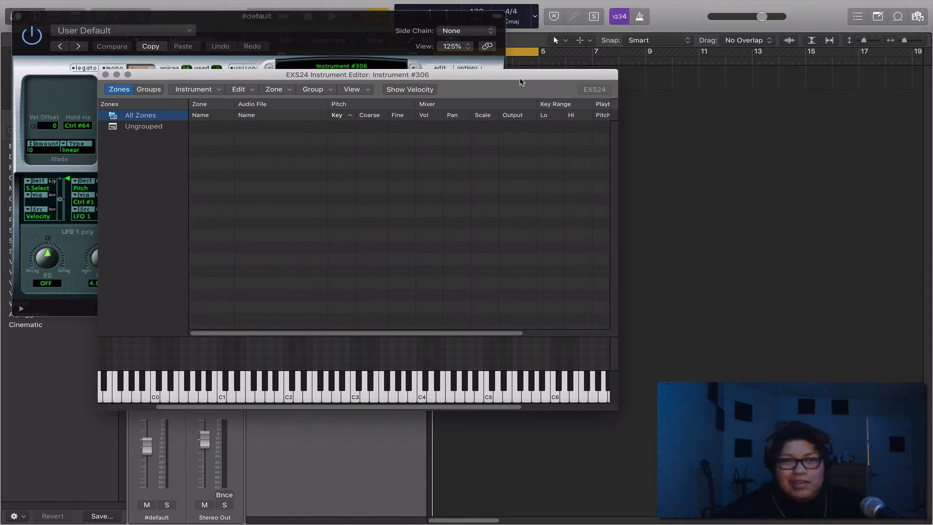
pyautogui.moveTo(520, 81); pyautogui.dragTo(508, 90)
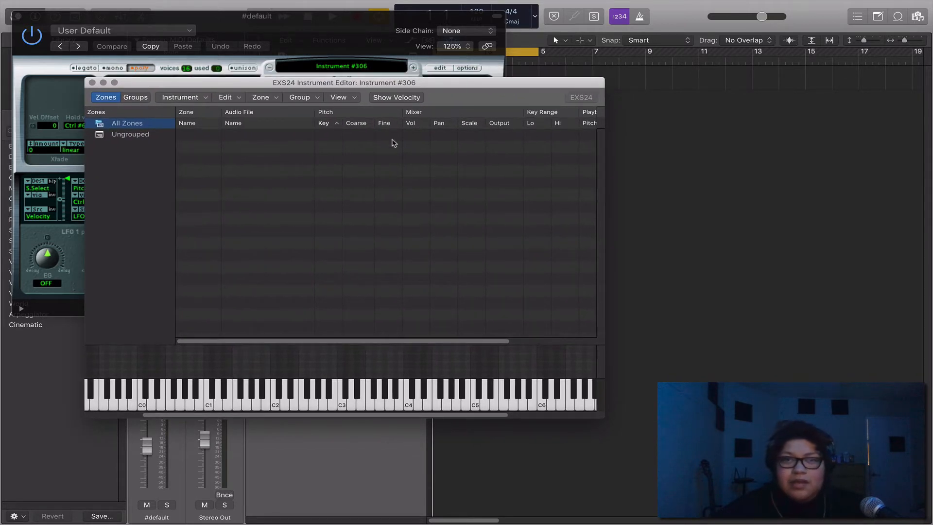
# Step: Browse all files from the home folder to Documents, Drumkits, Drumkits, TM-88 Kit (Official Sounds from TM 88), TM-88 Kicks
pyautogui.click(919, 17)
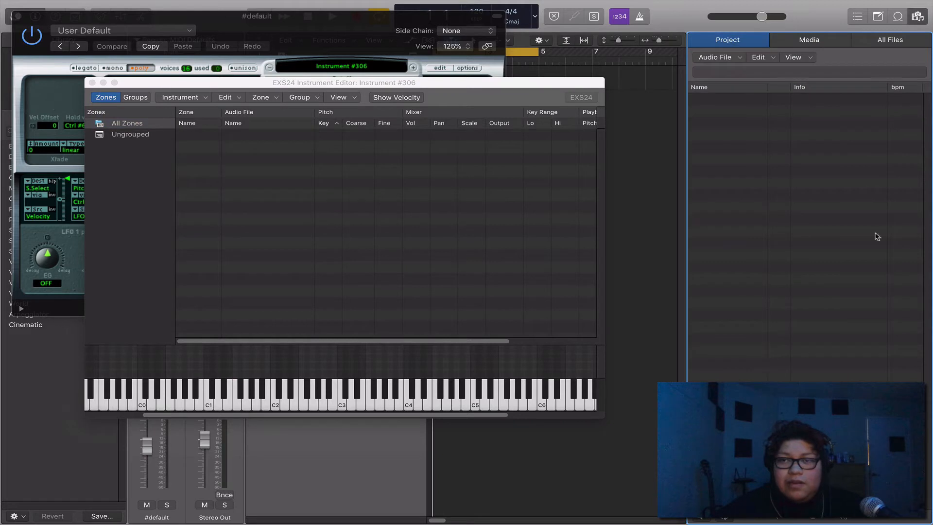
pyautogui.click(890, 47)
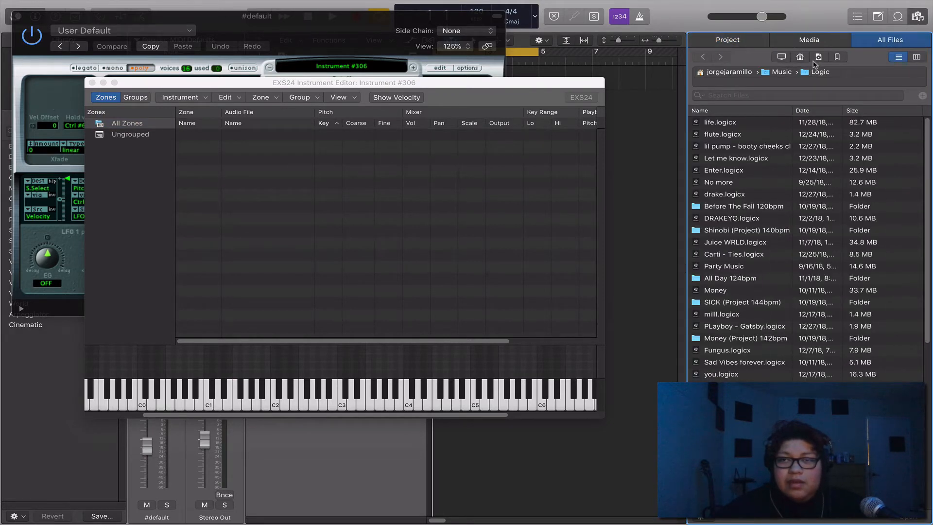
pyautogui.click(800, 57)
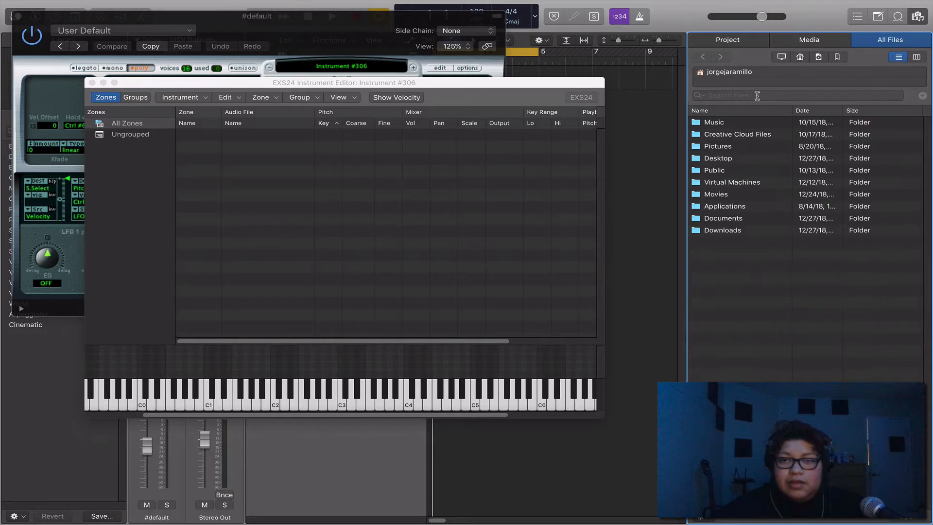
pyautogui.doubleClick(733, 219)
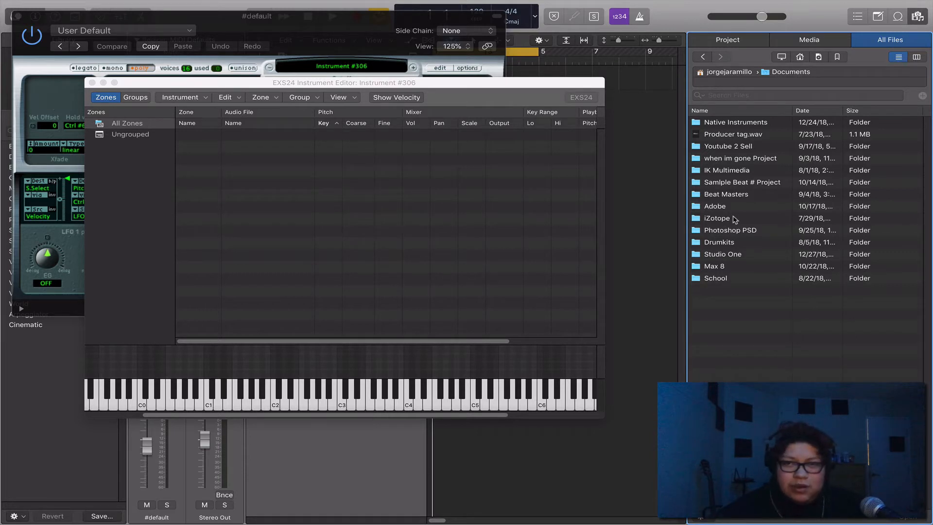
pyautogui.doubleClick(731, 243)
pyautogui.click(718, 123)
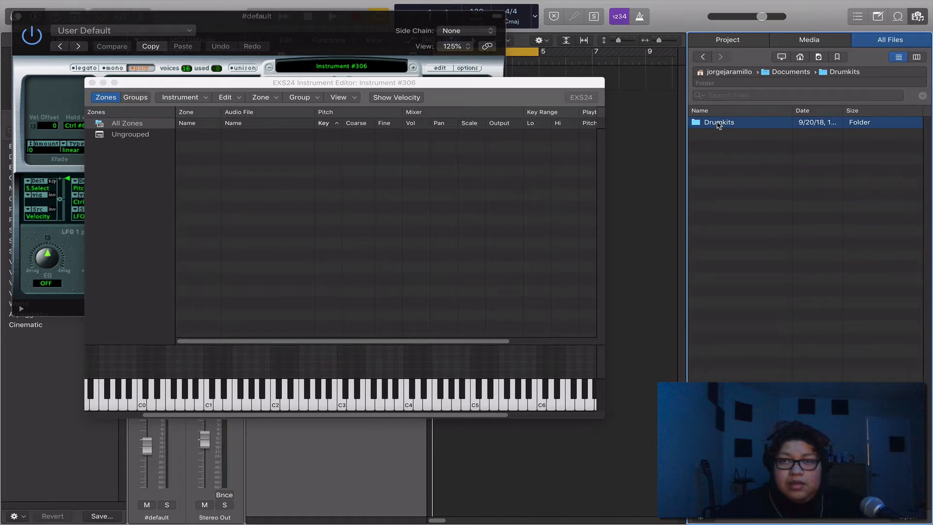
pyautogui.doubleClick(718, 123)
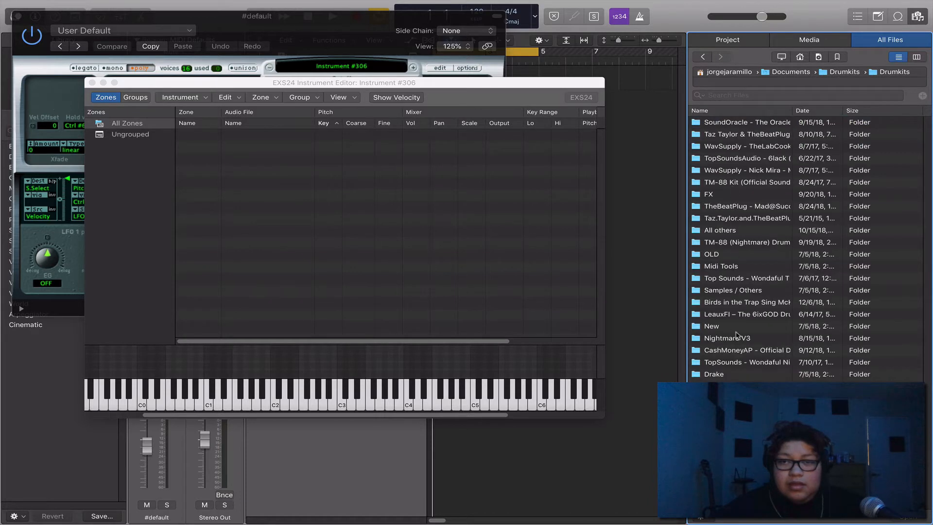
pyautogui.doubleClick(741, 184)
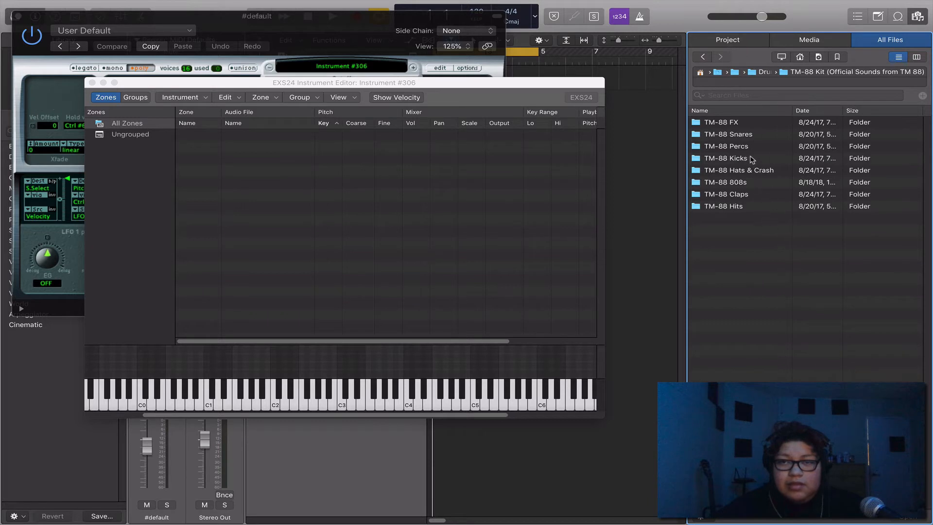
pyautogui.doubleClick(754, 162)
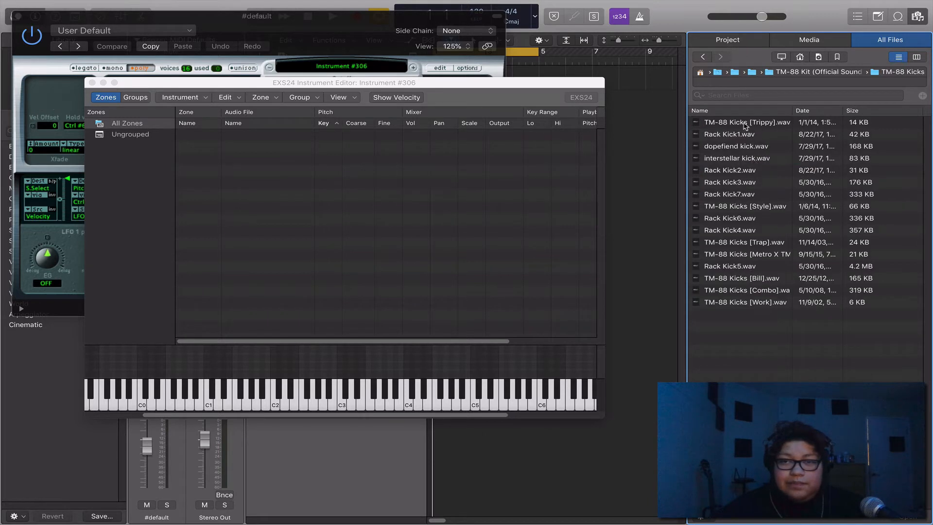
# Step: Audition several kick samples in the TM-88 Kicks folder, including Rack Kick1.wav, interstellar kick.wav and dopefiend kick.wav
pyautogui.click(751, 131)
pyautogui.click(758, 125)
pyautogui.click(760, 135)
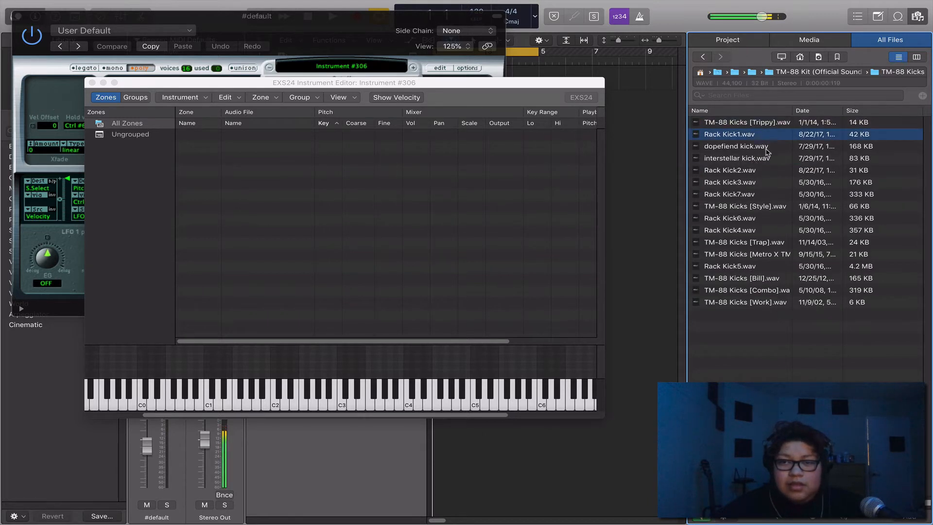
pyautogui.click(767, 156)
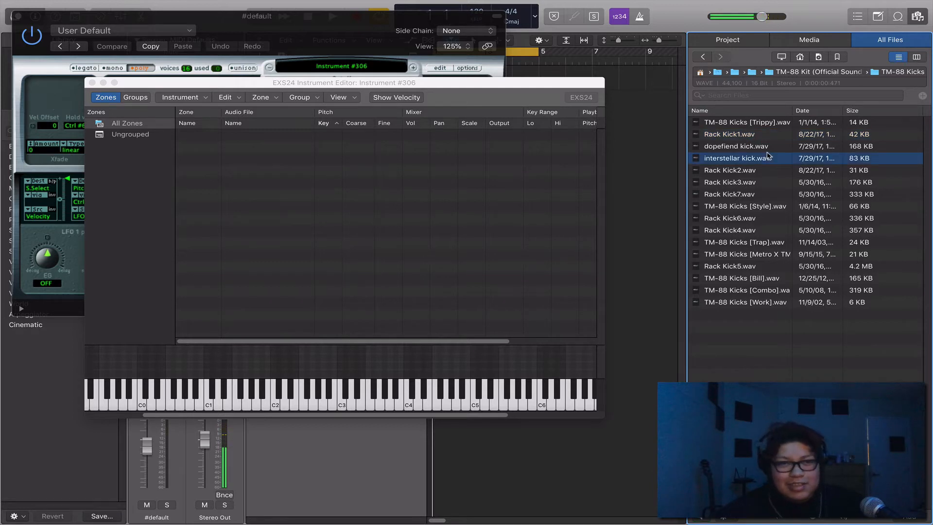
pyautogui.click(768, 148)
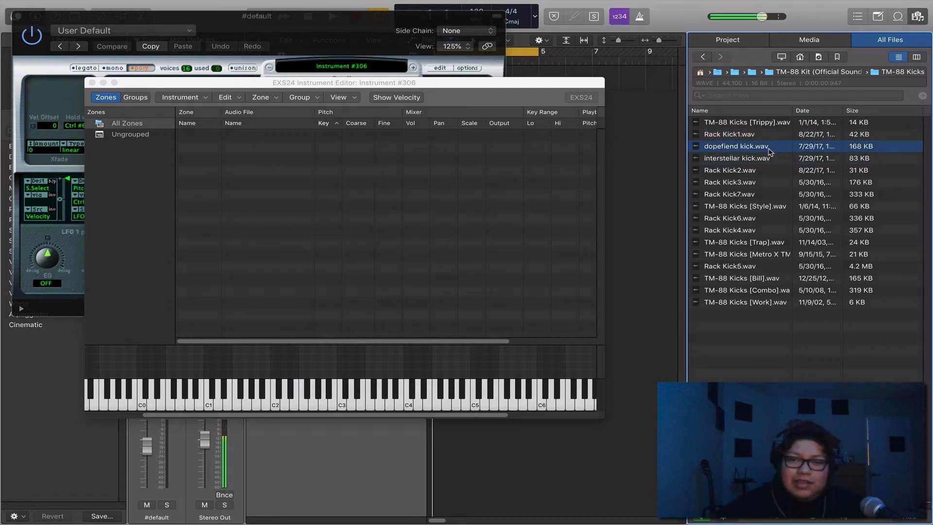
pyautogui.click(775, 126)
# Step: Add Rack Kick1.wav to the project audio and sort the kick files by name
pyautogui.click(757, 136)
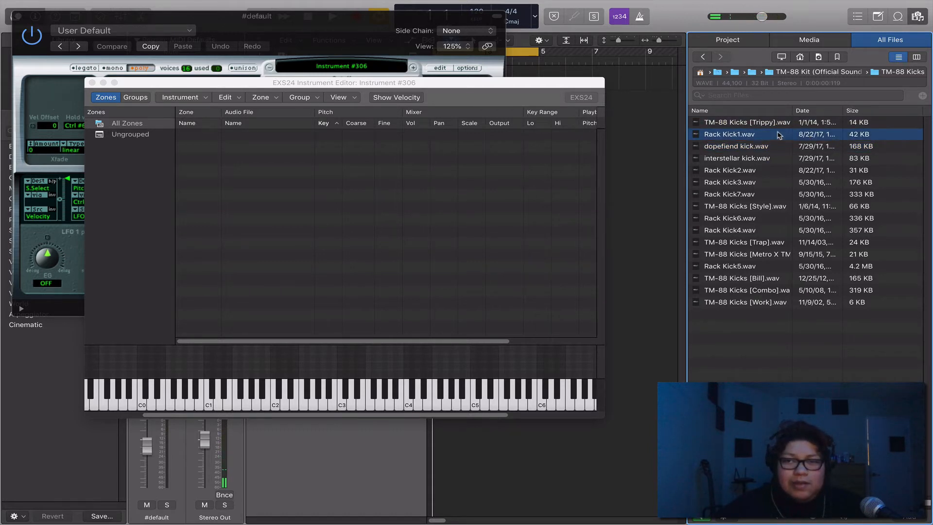
pyautogui.rightClick(765, 142)
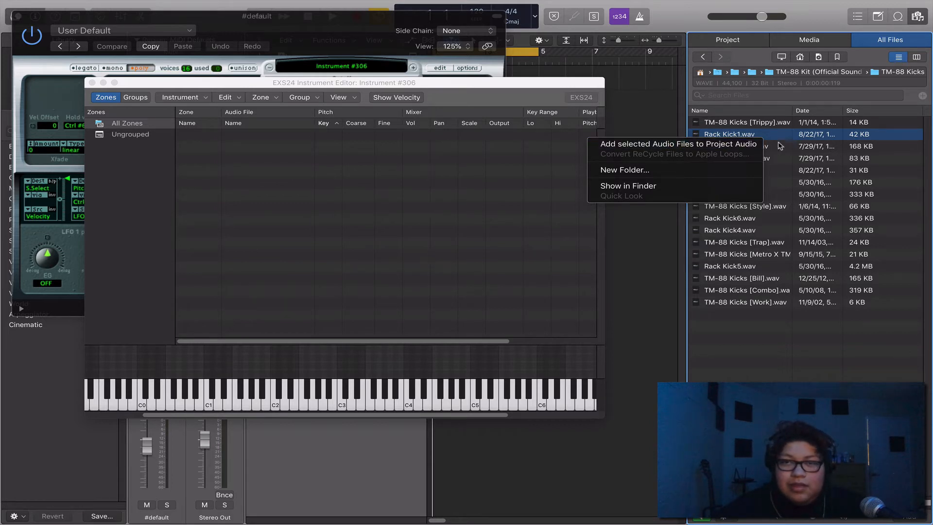
pyautogui.click(661, 145)
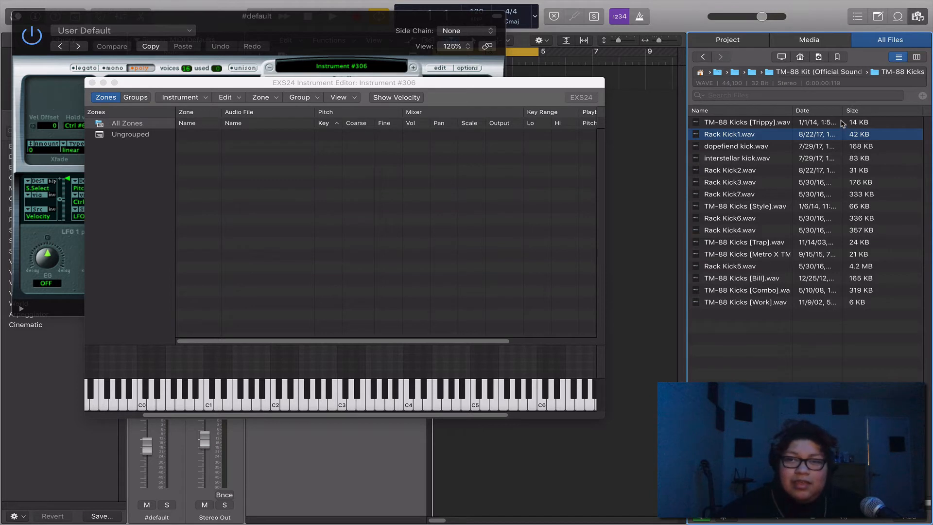
pyautogui.doubleClick(753, 158)
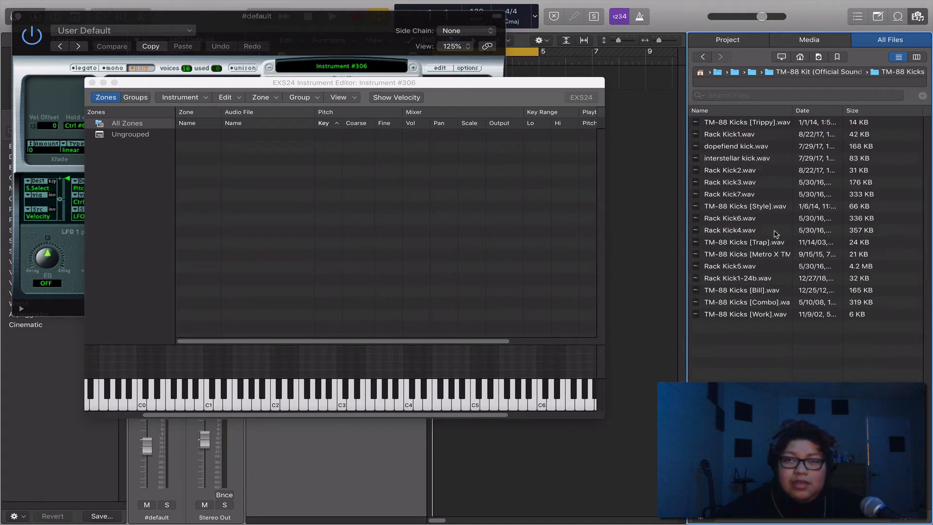
pyautogui.click(752, 111)
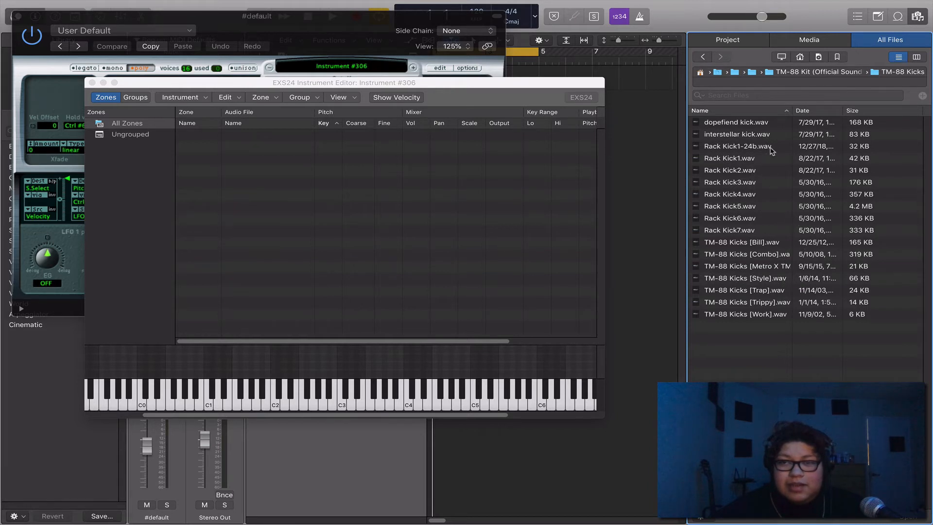
# Step: Create a zone in the Instrument Editor from Rack Kick1-24b.wav and select it
pyautogui.click(715, 147)
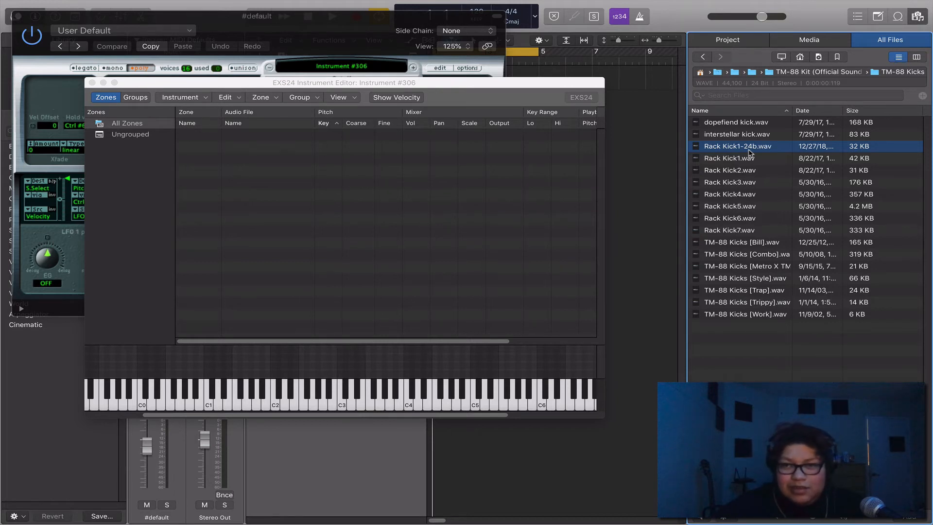
pyautogui.moveTo(752, 150); pyautogui.dragTo(381, 146)
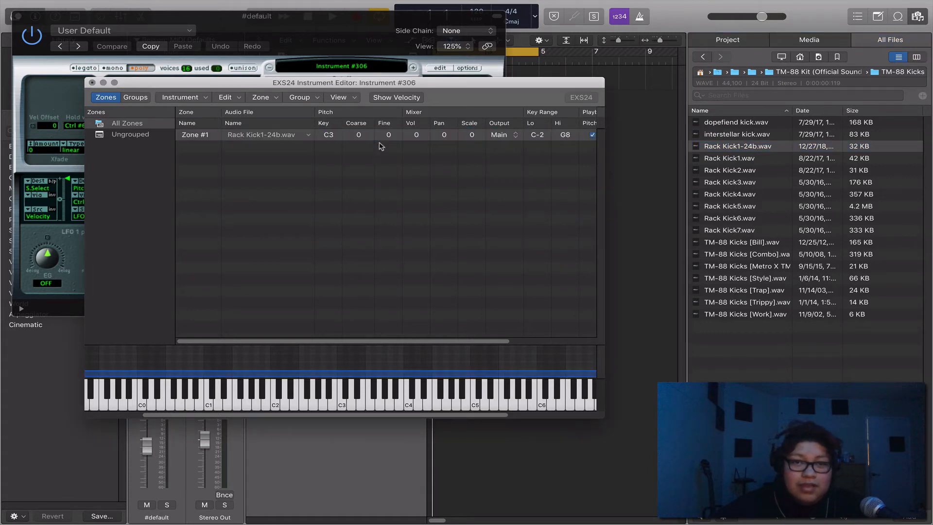
pyautogui.click(331, 136)
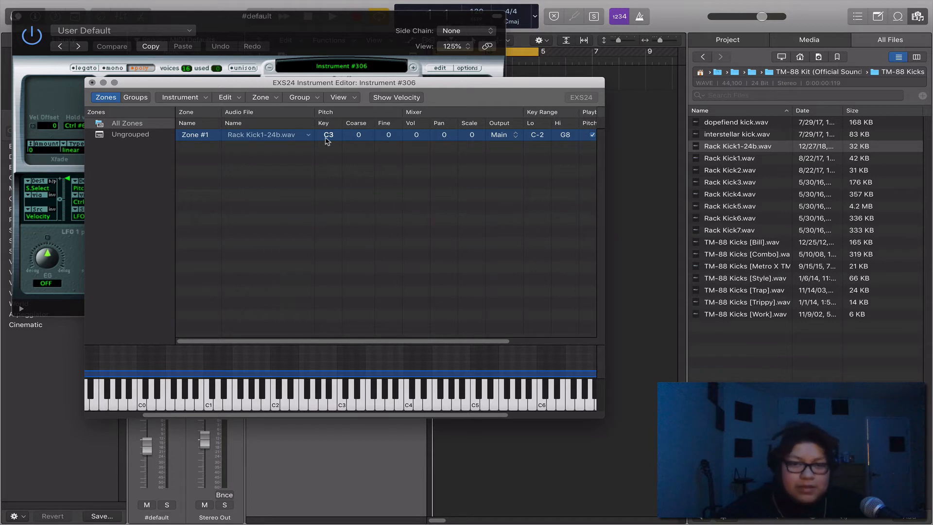
# Step: Audition the kick zone at its root key C3 on the Instrument Editor's keyboard and view the upper key range
pyautogui.click(342, 406)
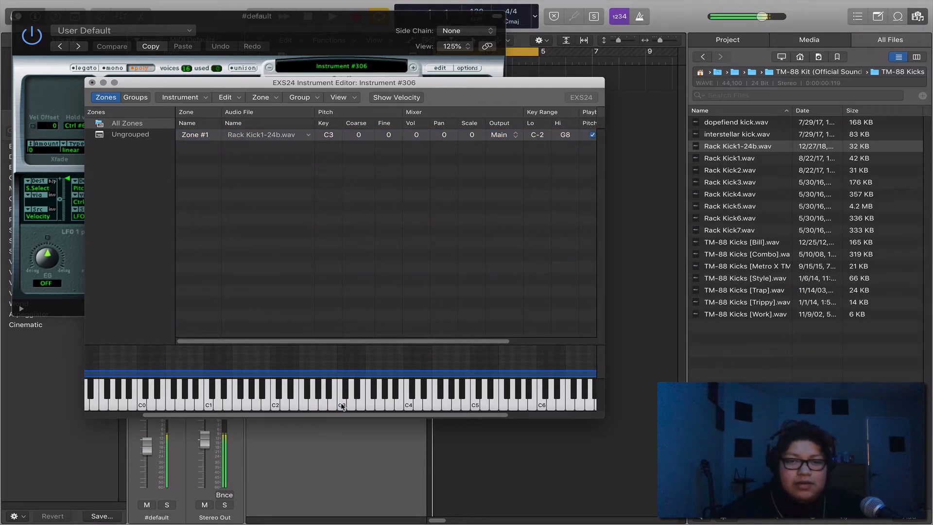
pyautogui.click(341, 405)
pyautogui.hscroll(4, 340, 405)
pyautogui.hscroll(4, 338, 405)
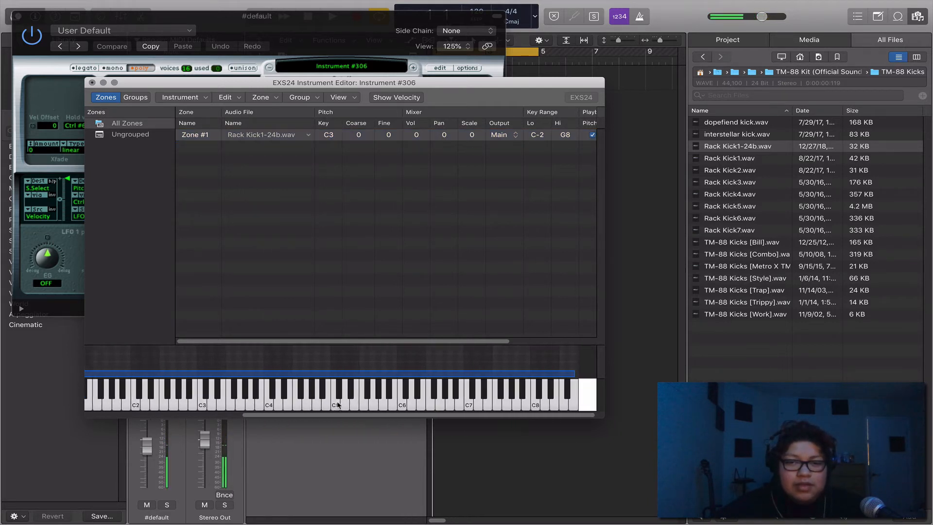
pyautogui.hscroll(-4, 339, 405)
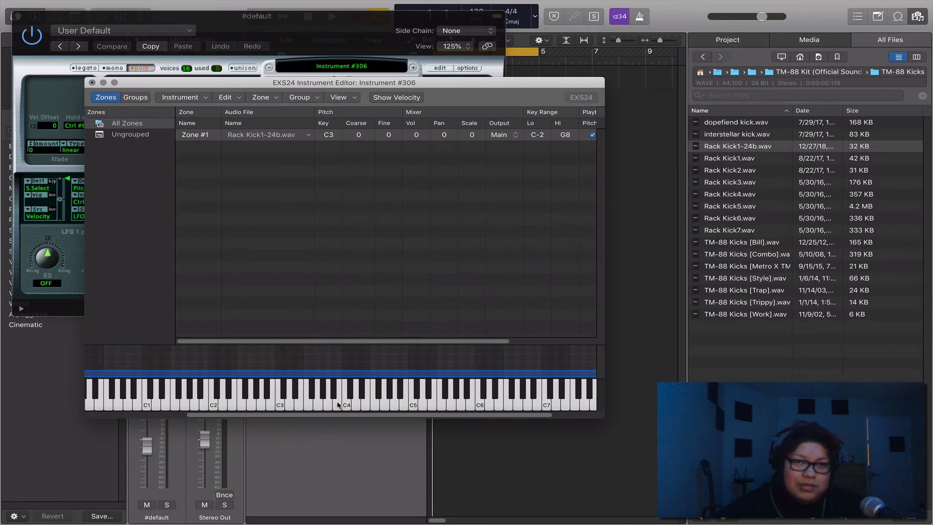
# Step: Save the sampler instrument as "TM- Rack (Kick).exs" in Sampler Instruments, copying the name, and close the Instrument Editor
pyautogui.click(201, 97)
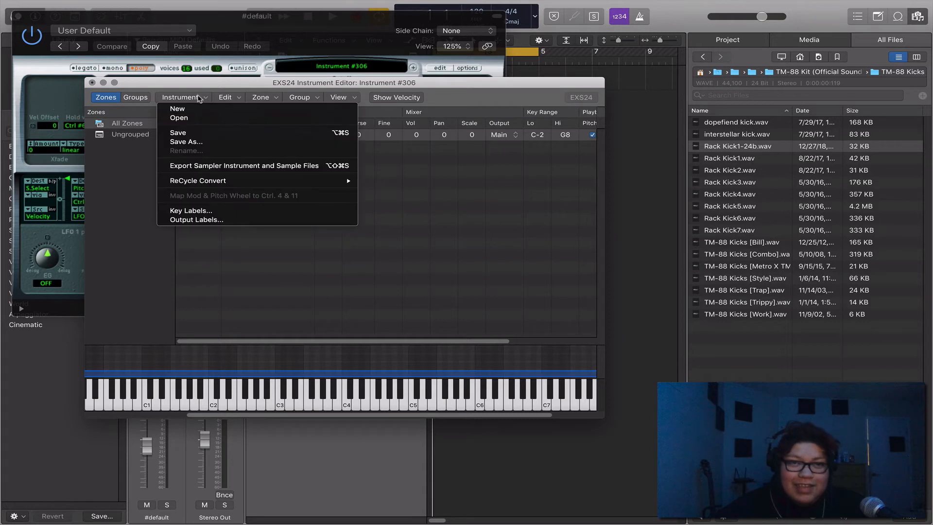
pyautogui.click(214, 142)
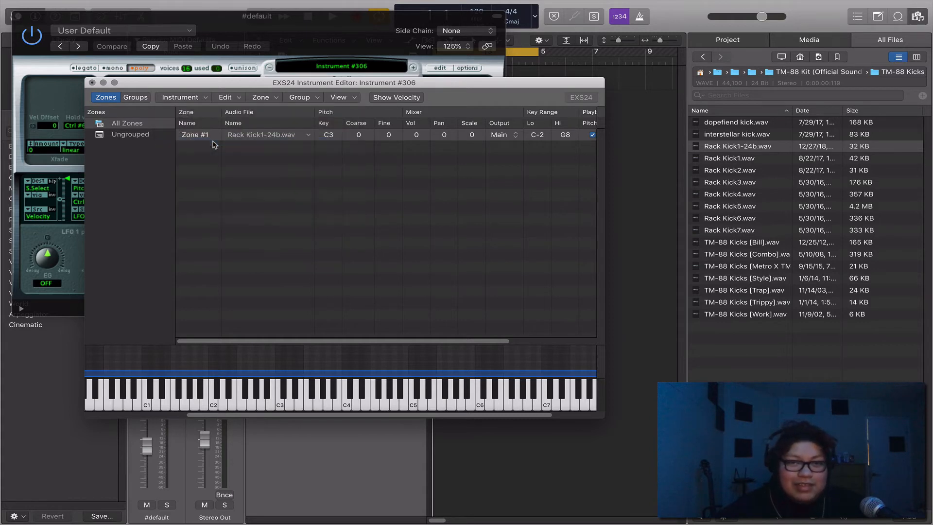
pyautogui.press('BackSpace')
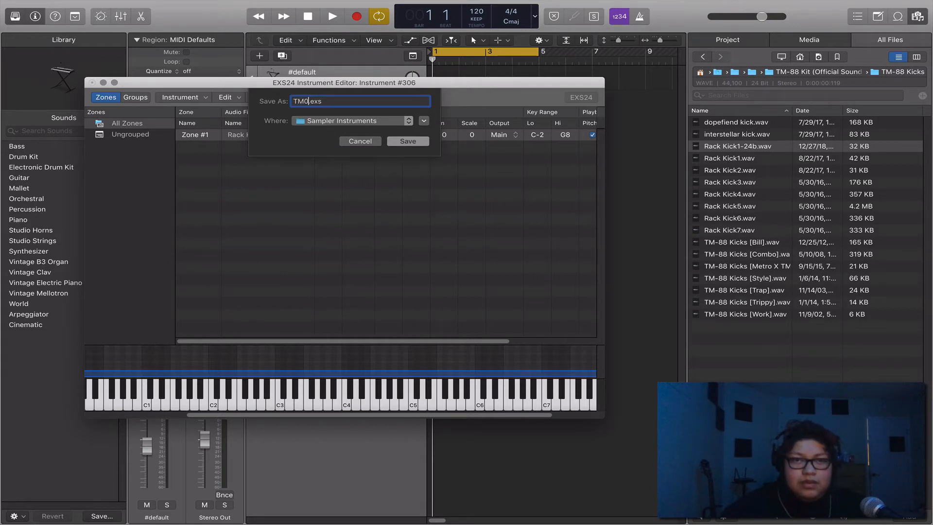
pyautogui.press('BackSpace')
pyautogui.write('- Rack (Kick')
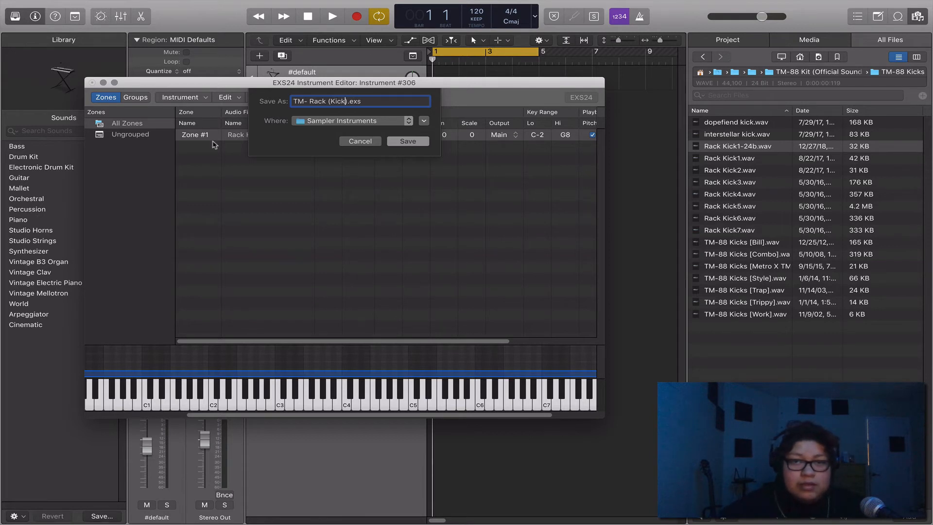
pyautogui.moveTo(348, 102); pyautogui.dragTo(284, 107)
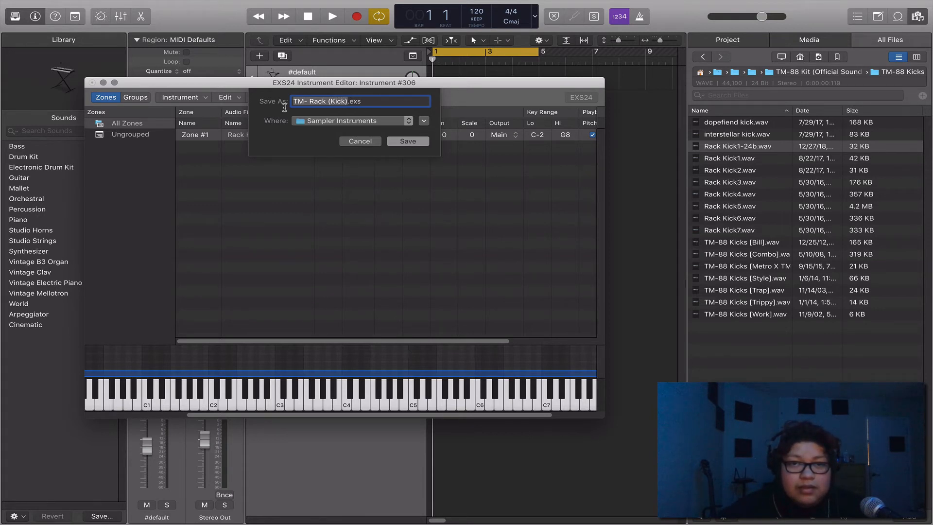
pyautogui.rightClick(322, 102)
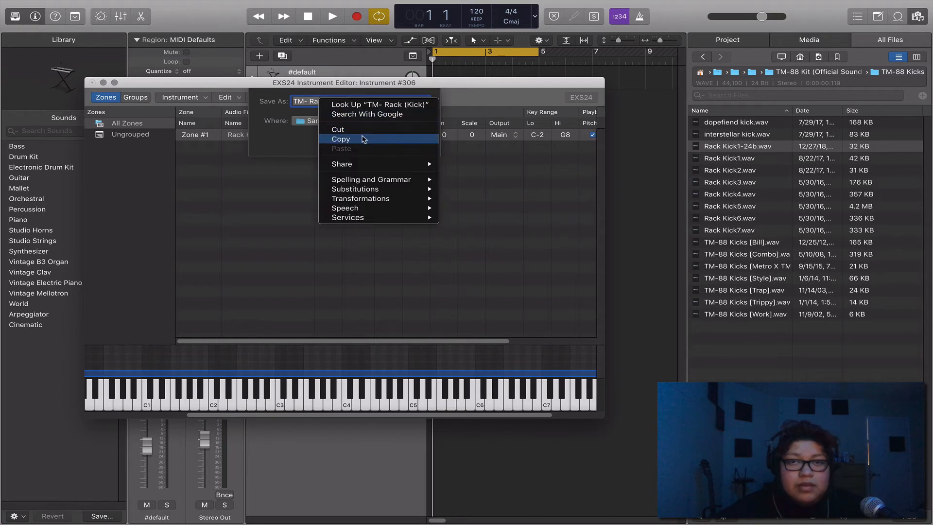
pyautogui.click(363, 139)
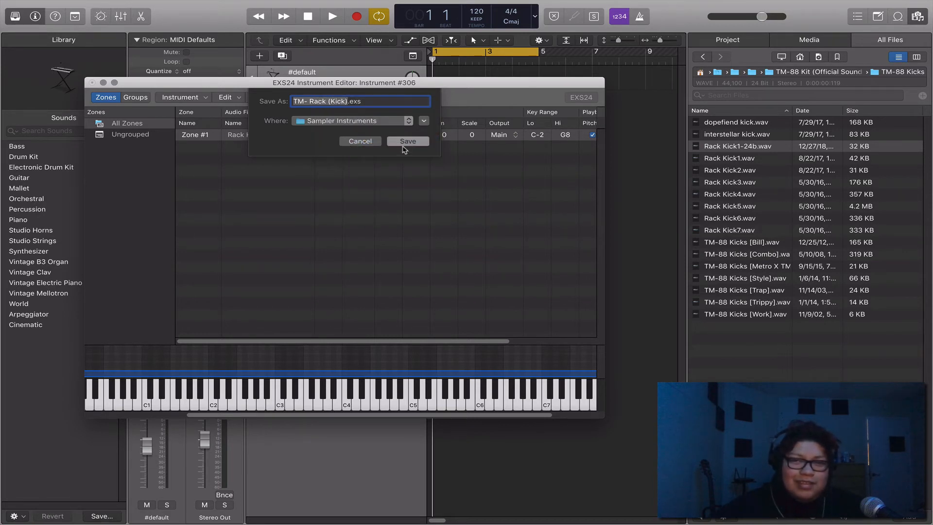
pyautogui.click(406, 142)
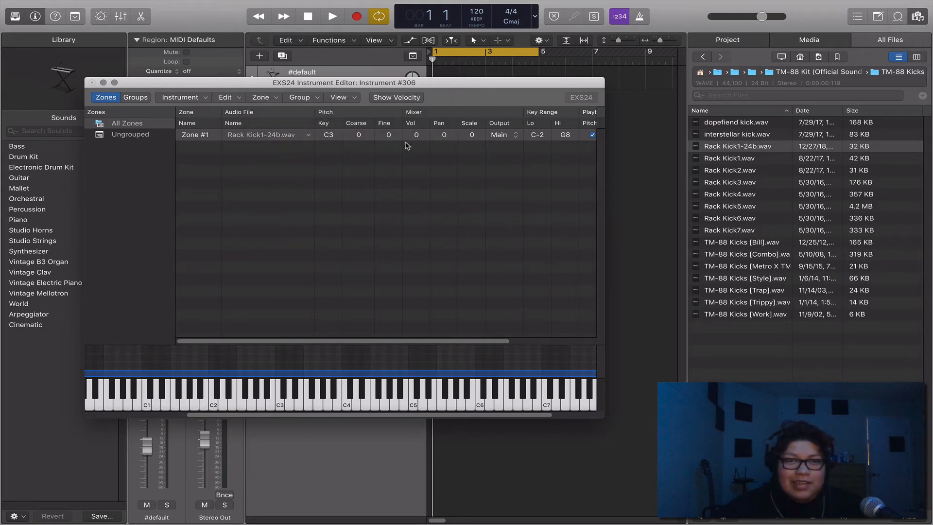
pyautogui.click(92, 82)
# Step: Check the EXS24's list of sampler instruments and its list of saved plug-in settings
pyautogui.click(305, 66)
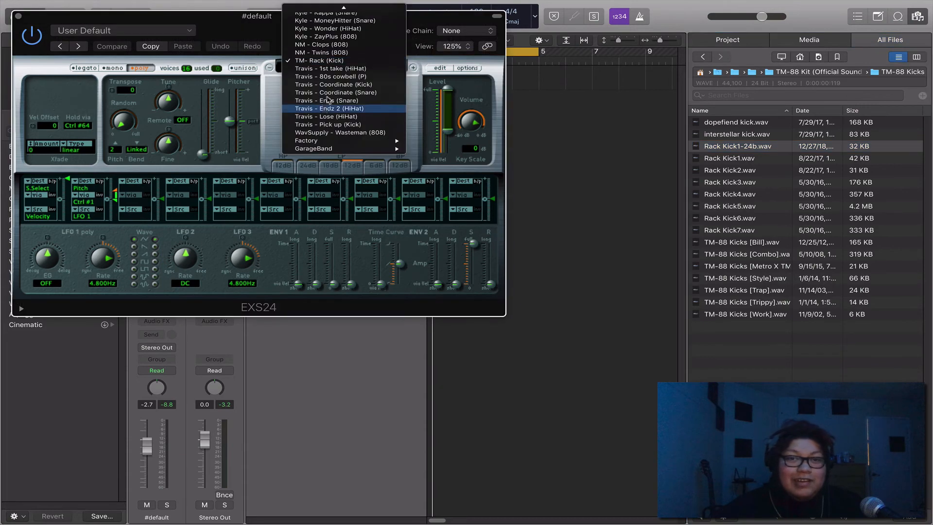
pyautogui.scroll(5, 326, 110)
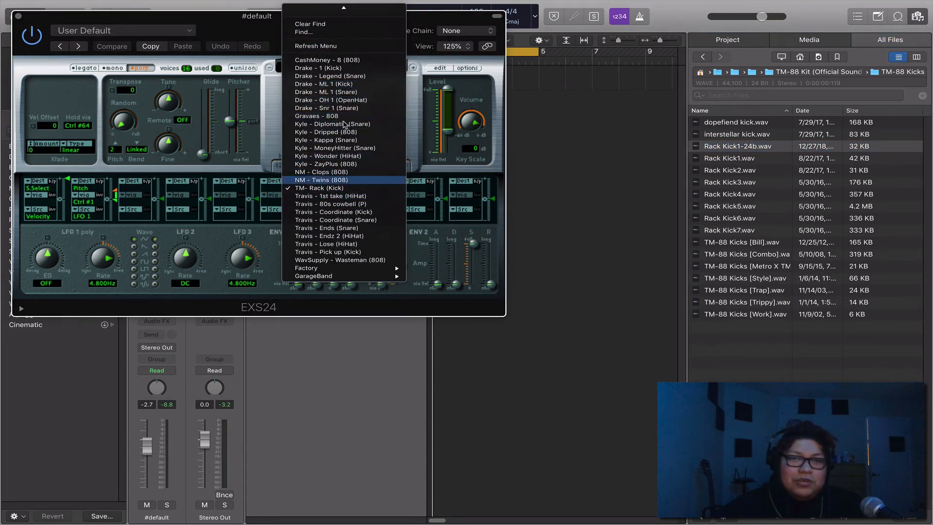
pyautogui.click(233, 39)
pyautogui.click(142, 33)
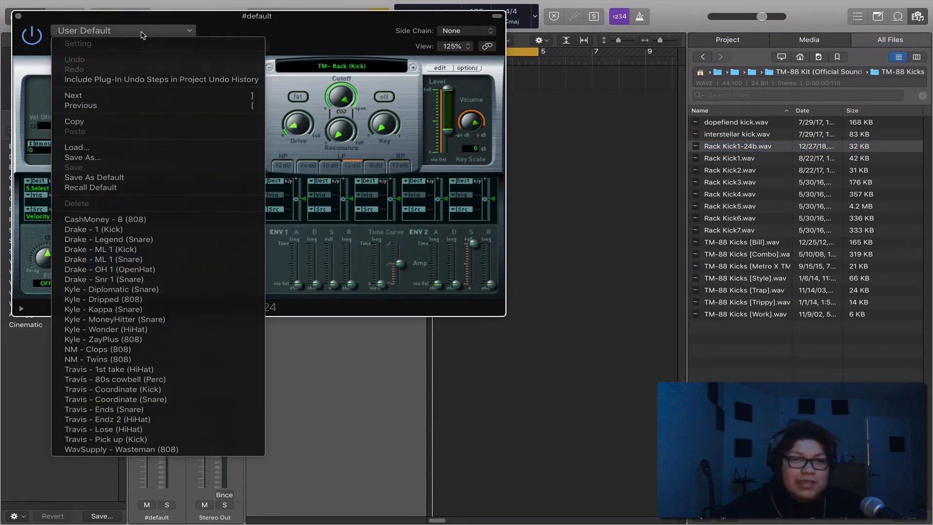
pyautogui.click(272, 20)
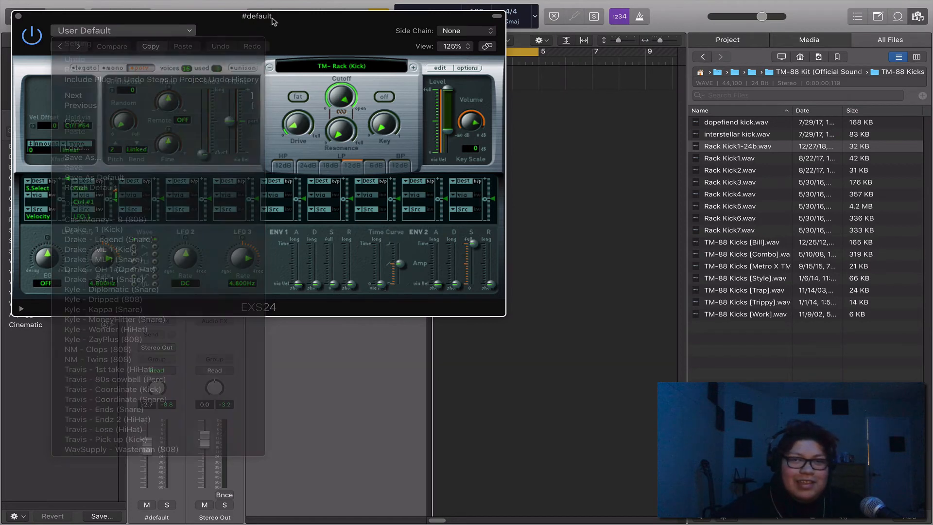
# Step: Save the EXS24 plug-in setting under the copied name "TM- Rack (Kick)", and close the file browser and plug-in window
pyautogui.click(173, 34)
pyautogui.click(138, 158)
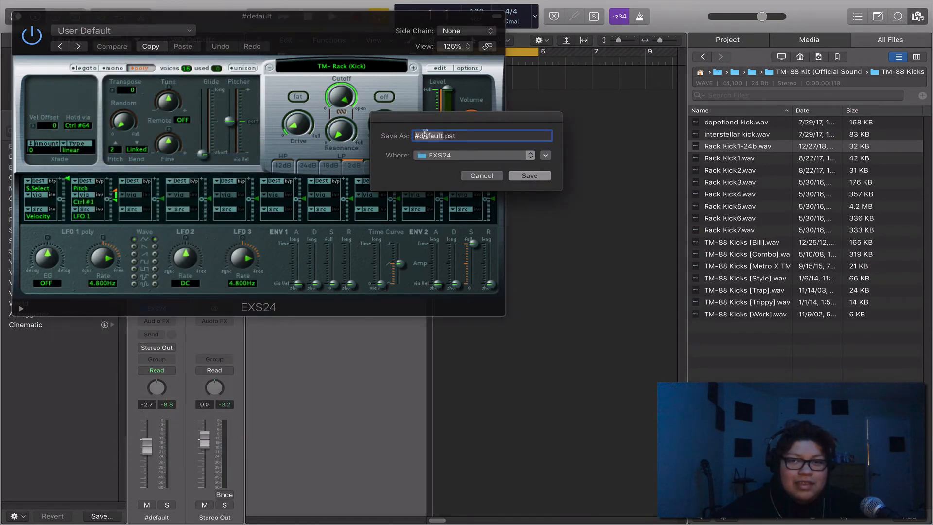
pyautogui.rightClick(425, 136)
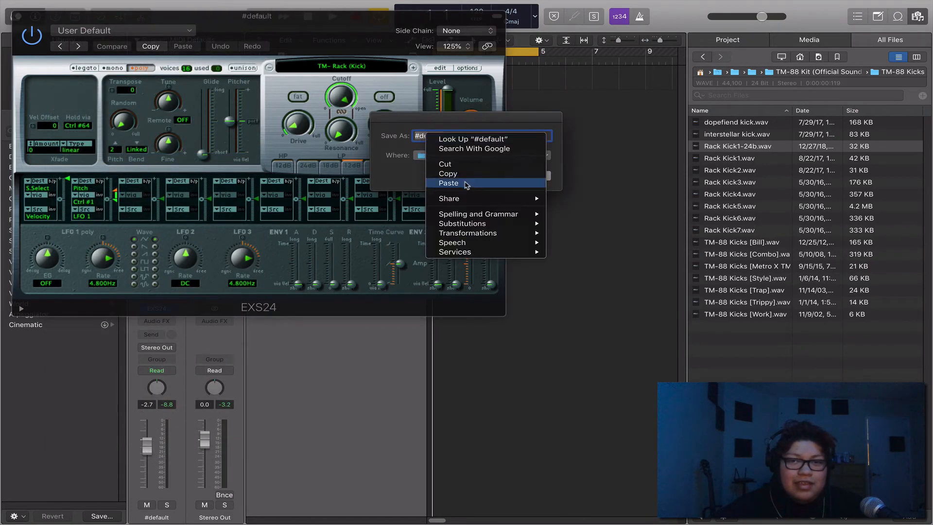
pyautogui.click(462, 184)
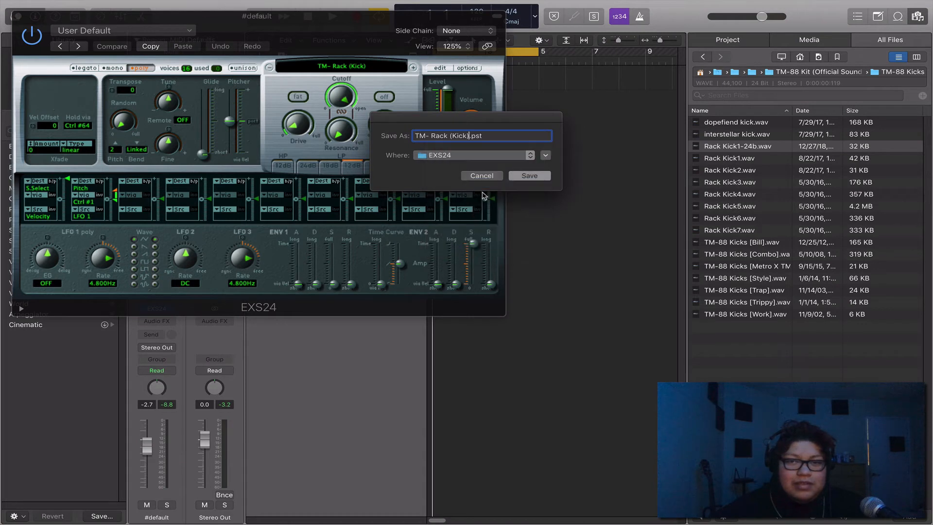
pyautogui.click(528, 176)
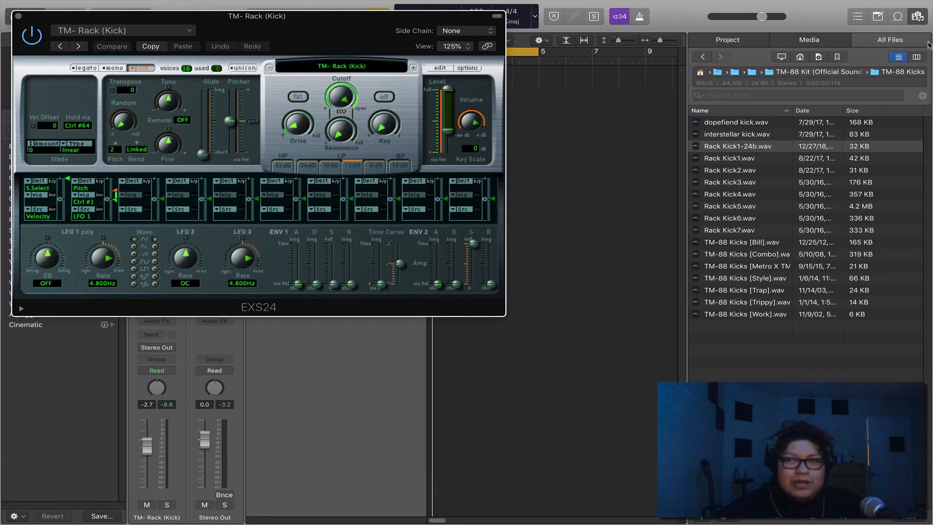
pyautogui.click(920, 22)
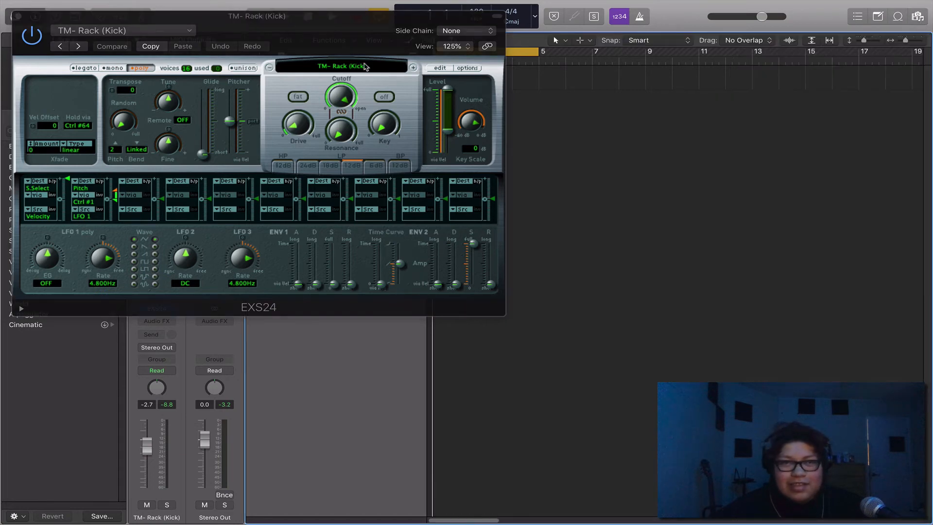
pyautogui.click(19, 16)
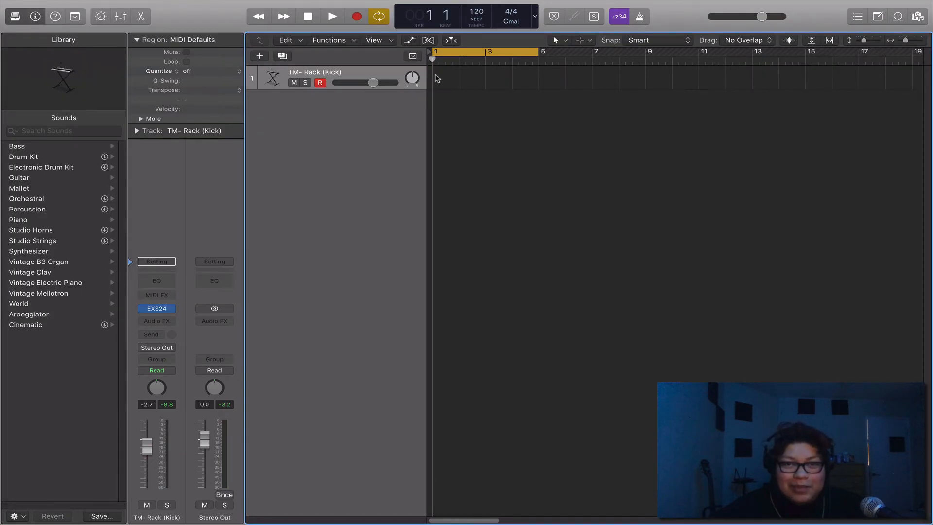
# Step: Create an empty MIDI region spanning bars 1 to 5 on the kick track and open it in an enlarged Piano Roll
pyautogui.rightClick(437, 79)
pyautogui.click(448, 79)
pyautogui.moveTo(459, 85); pyautogui.dragTo(537, 86)
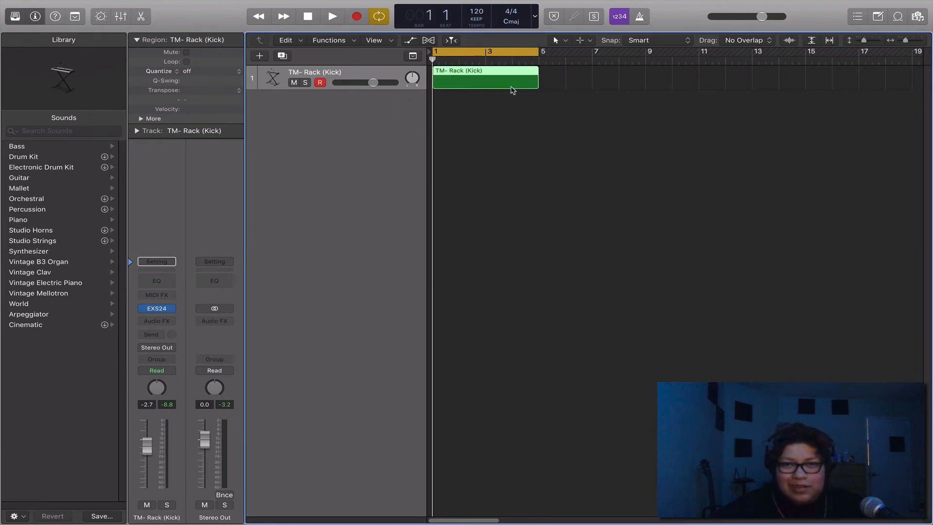
pyautogui.doubleClick(512, 90)
pyautogui.moveTo(498, 359); pyautogui.dragTo(500, 190)
pyautogui.scroll(1, 495, 297)
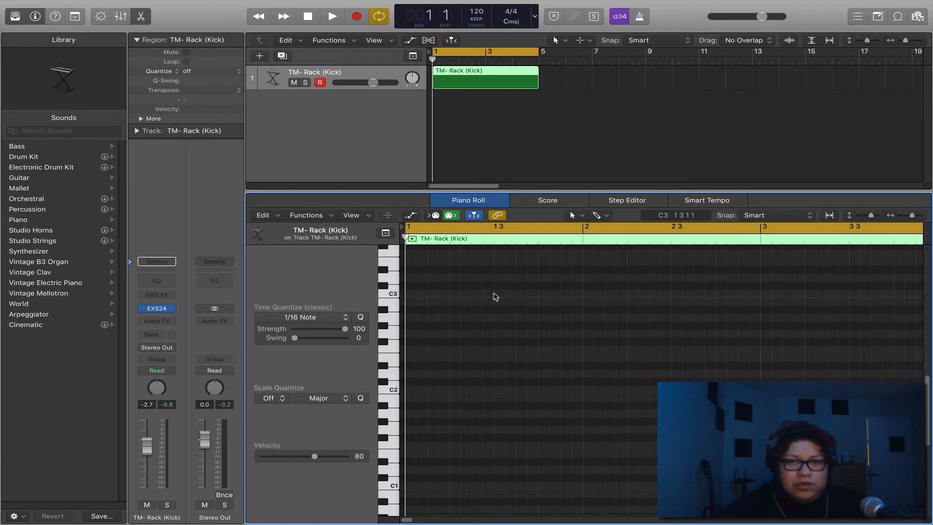
pyautogui.scroll(2, 493, 295)
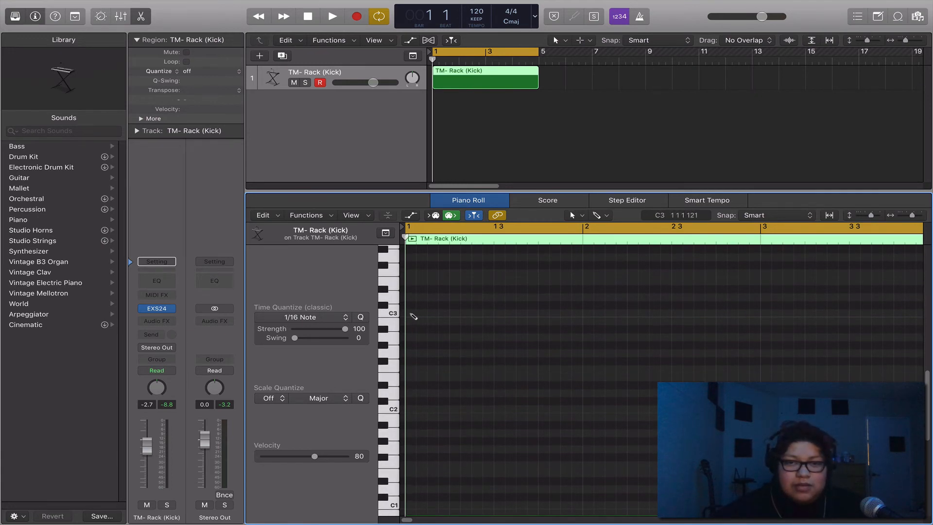
# Step: Add two C3 notes in bar 1, lengthen both to about one beat, and play them back
pyautogui.click(411, 313)
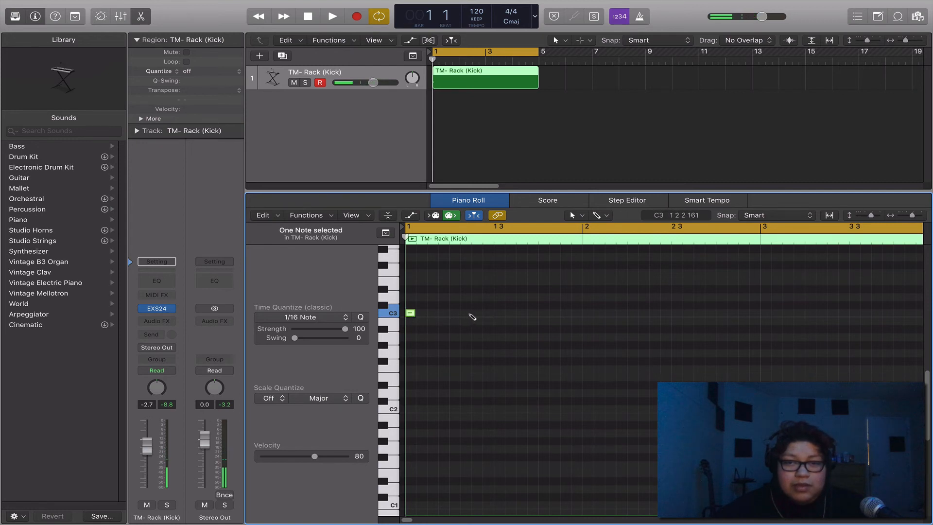
pyautogui.click(476, 314)
pyautogui.keyDown('shift'); pyautogui.click(410, 313); pyautogui.keyUp('shift')
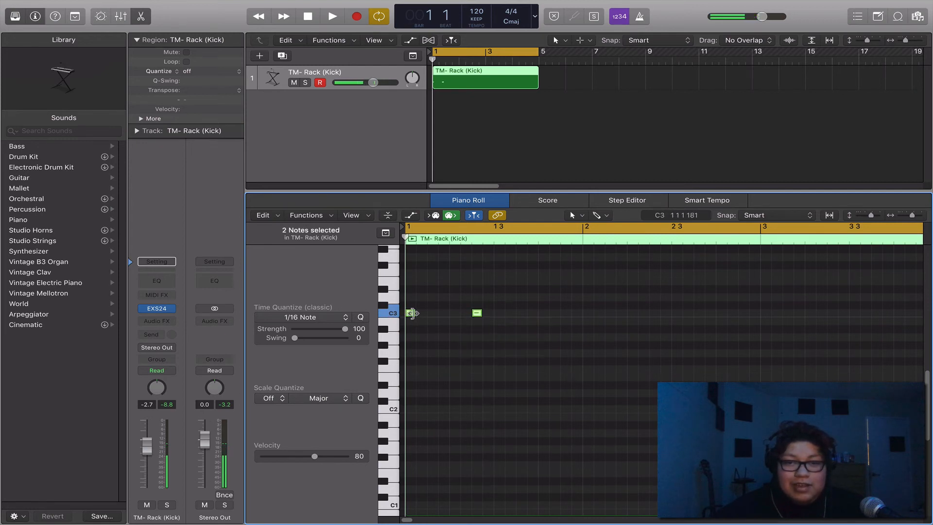
pyautogui.moveTo(415, 314); pyautogui.dragTo(448, 314)
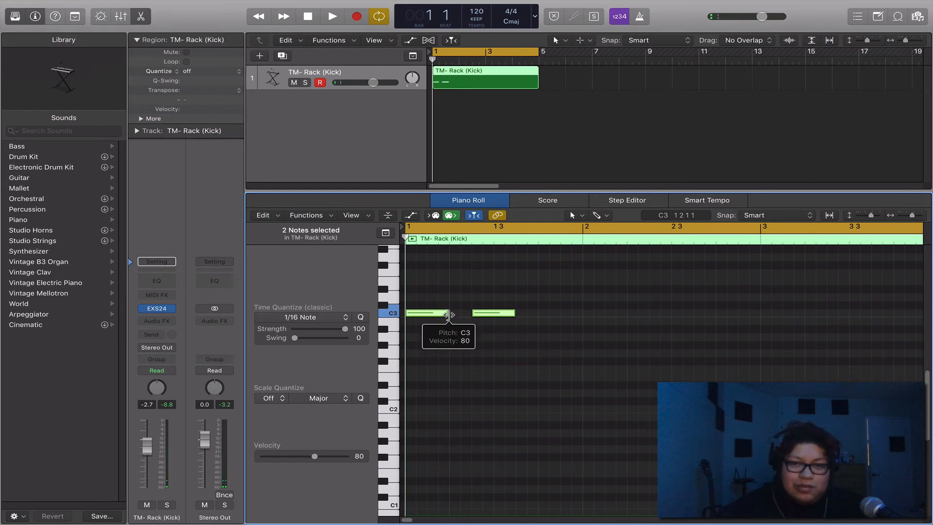
pyautogui.press('space')
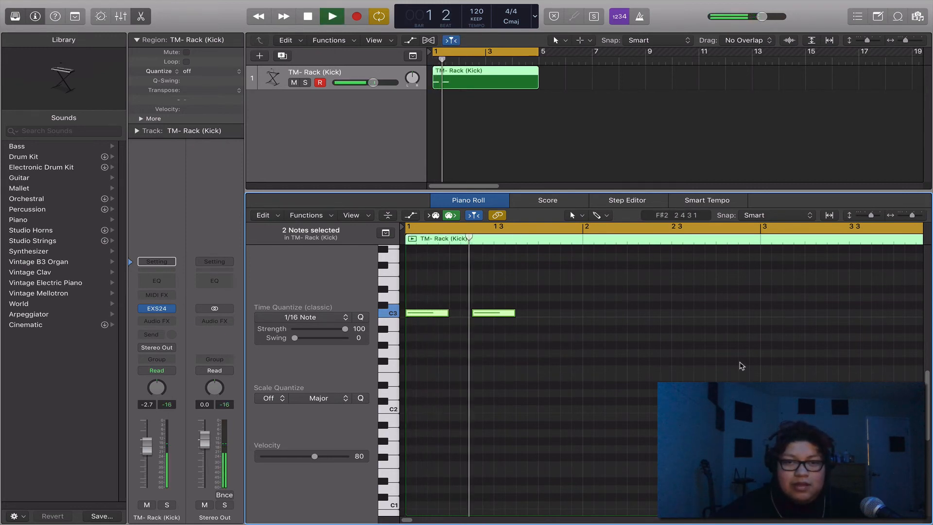
pyautogui.press('space')
# Step: Delete both C3 notes and play the region briefly from its start
pyautogui.moveTo(587, 352); pyautogui.dragTo(411, 313)
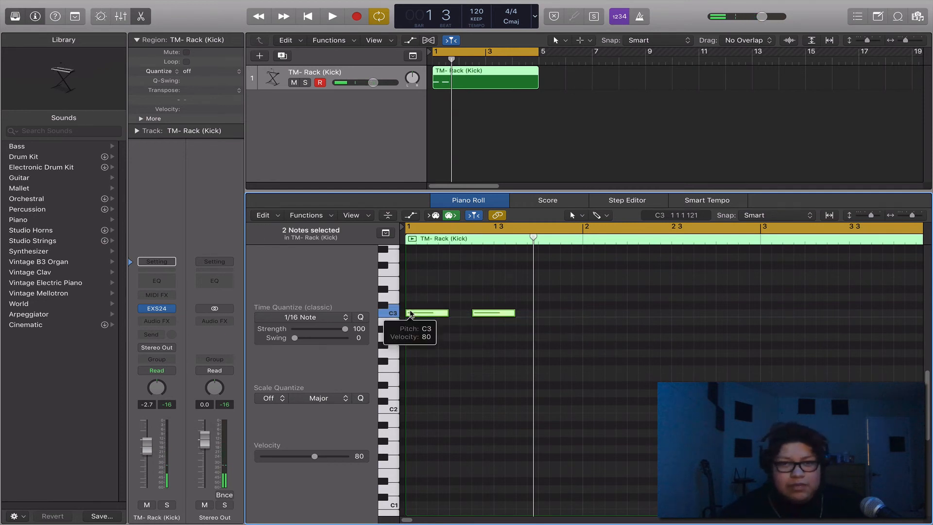
pyautogui.press('Delete')
pyautogui.press('Return')
pyautogui.press('space')
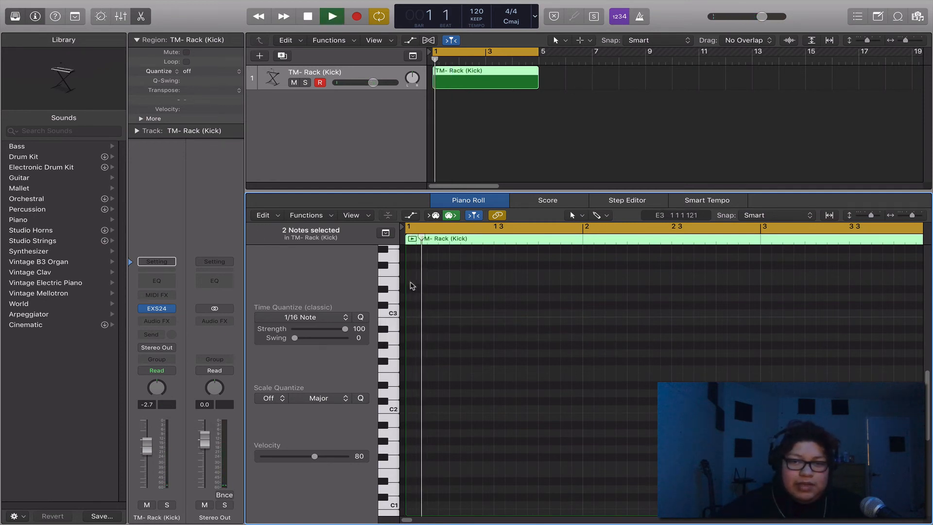
pyautogui.press('space')
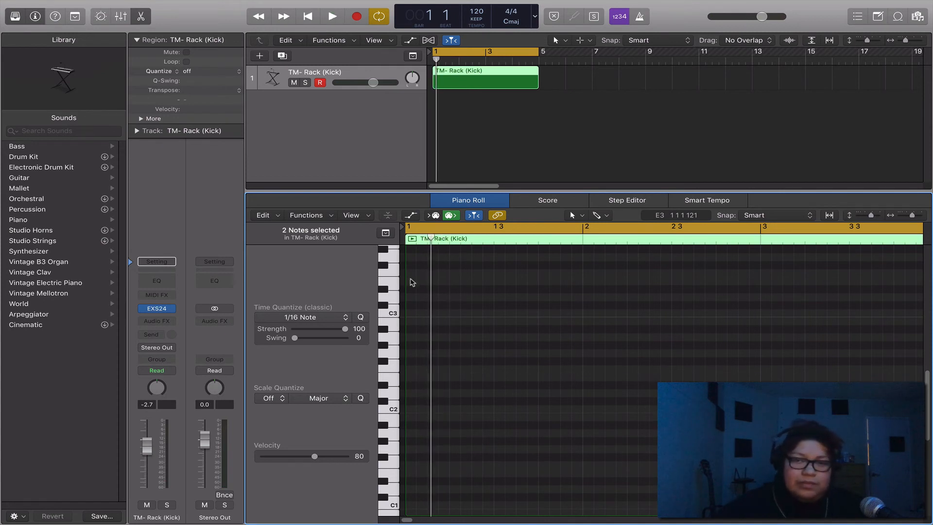
# Step: Add three one-beat G#3 notes at bar 1 beat 1, bar 1 beat 3 and bar 2 beat 1, and play them
pyautogui.keyDown('super'); pyautogui.click(424, 254); pyautogui.keyUp('super')
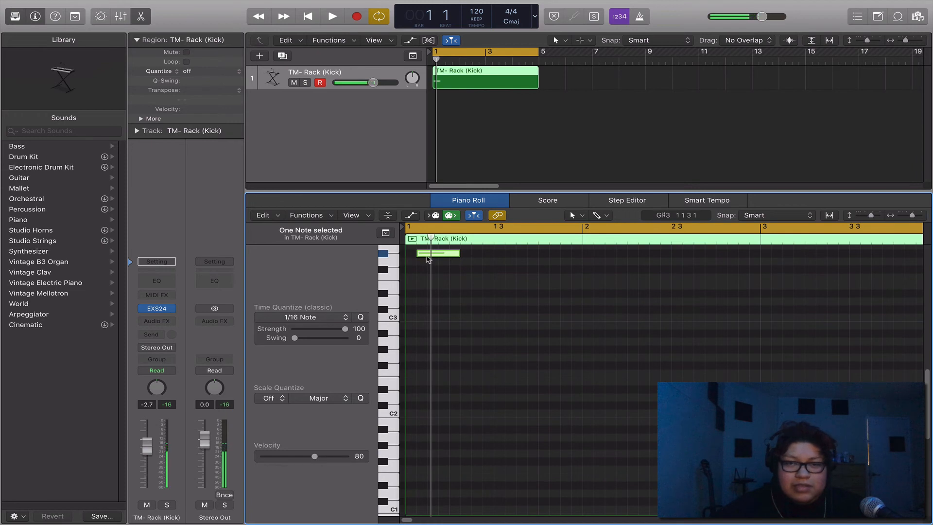
pyautogui.moveTo(426, 257); pyautogui.dragTo(415, 256)
pyautogui.keyDown('super'); pyautogui.click(496, 253); pyautogui.keyUp('super')
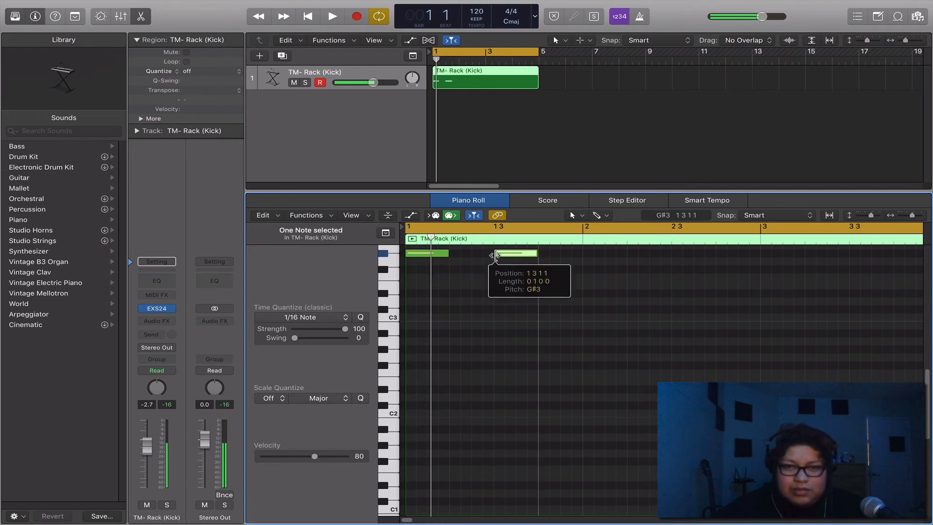
pyautogui.keyDown('super'); pyautogui.click(588, 254); pyautogui.keyUp('super')
pyautogui.press('space')
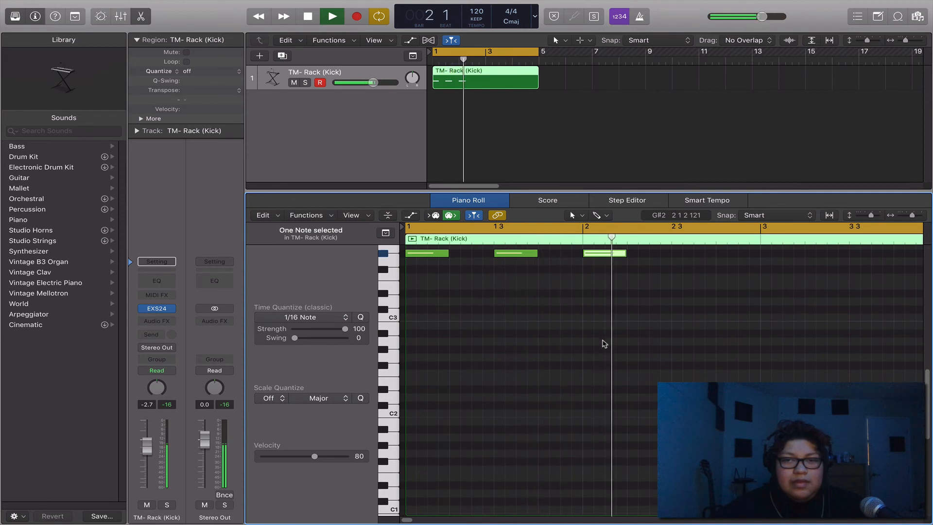
pyautogui.press('space')
# Step: Move all three kick notes down to C3 and play the region
pyautogui.moveTo(629, 309); pyautogui.dragTo(430, 320)
pyautogui.press('space')
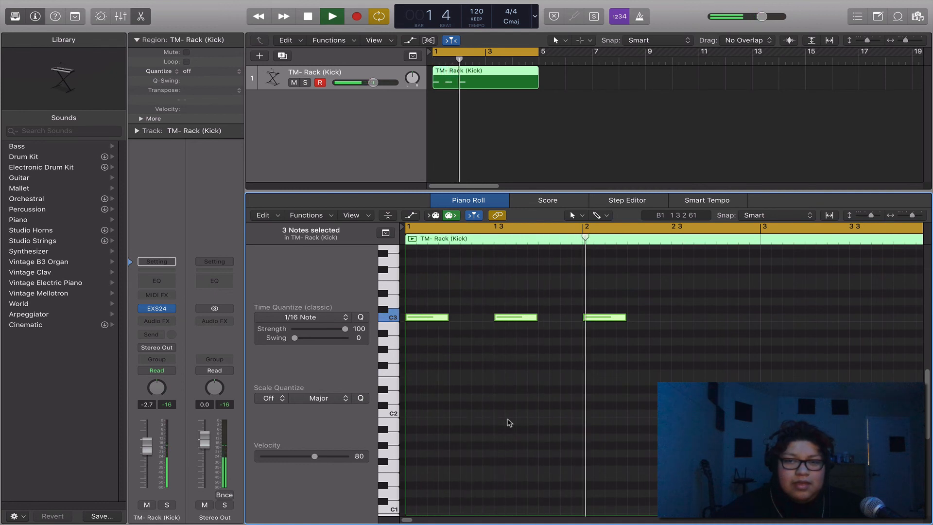
# Step: Move all three kick notes from C3 down to G2 and play the region
pyautogui.press('space')
pyautogui.moveTo(656, 348); pyautogui.dragTo(427, 363)
pyautogui.press('space')
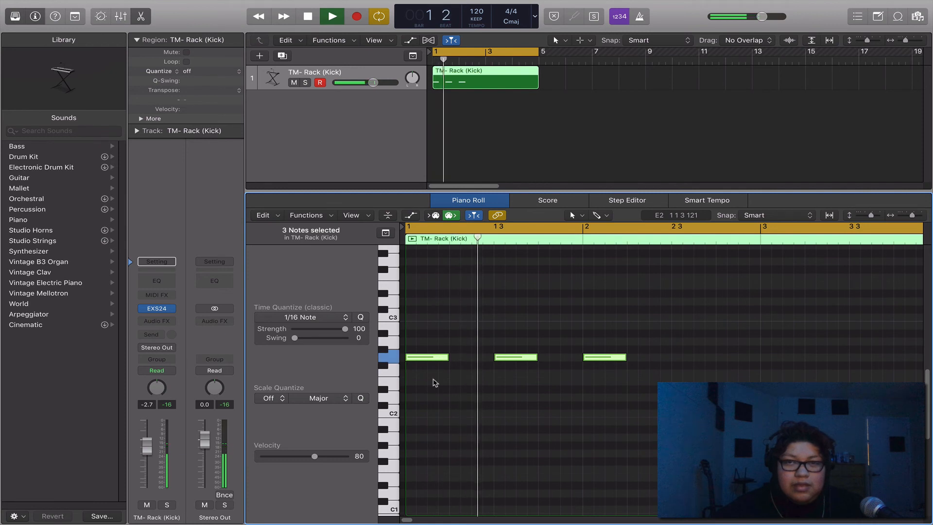
pyautogui.press('space')
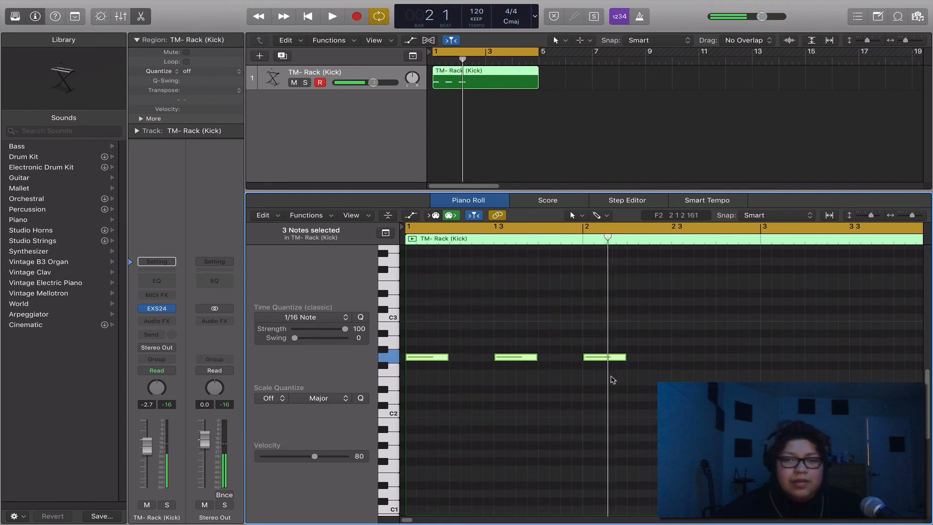
# Step: Replace the three G2 notes with three consecutive sixteenth-length C3 notes at the start of bar 1, and play them from the beginning
pyautogui.moveTo(622, 376); pyautogui.dragTo(430, 358)
pyautogui.press('Delete')
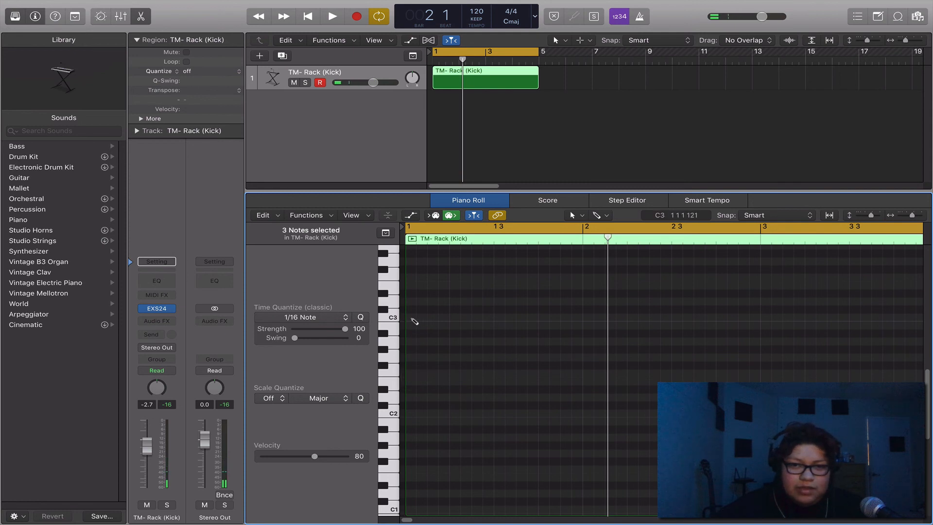
pyautogui.keyDown('super'); pyautogui.click(412, 317); pyautogui.keyUp('super')
pyautogui.moveTo(447, 317); pyautogui.dragTo(414, 319)
pyautogui.keyDown('super'); pyautogui.click(421, 317); pyautogui.keyUp('super')
pyautogui.keyDown('super'); pyautogui.click(432, 317); pyautogui.keyUp('super')
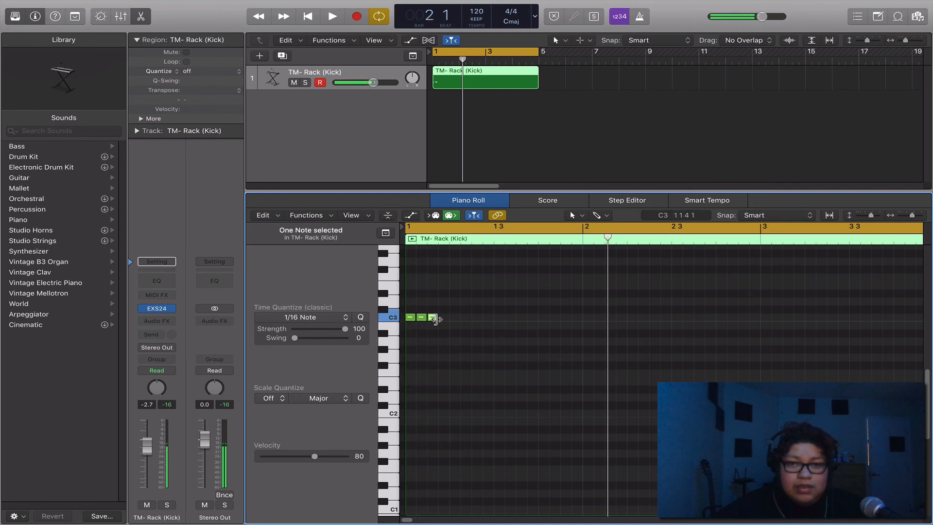
pyautogui.press('Return')
pyautogui.press('space')
pyautogui.press('space')
# Step: Delete all three C3 notes, deselect the kick region and close the piano roll editor
pyautogui.click(385, 316)
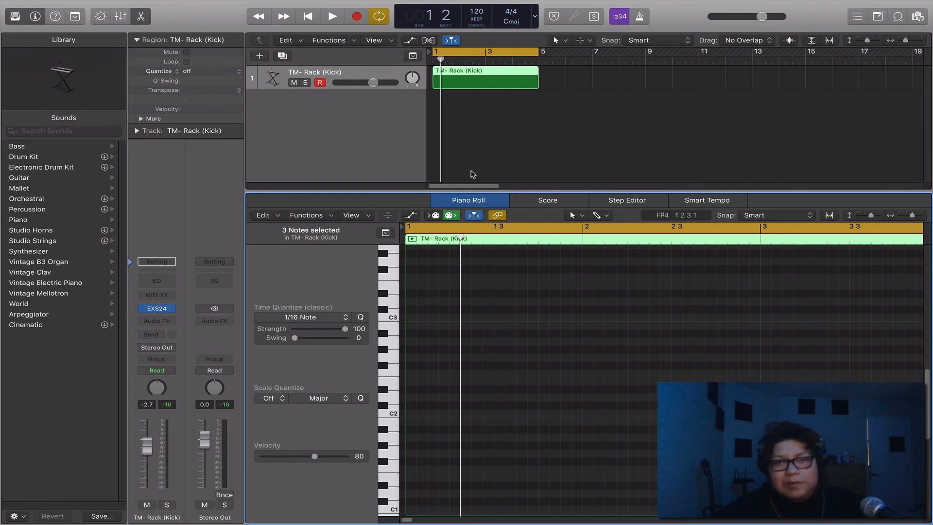
pyautogui.click(473, 174)
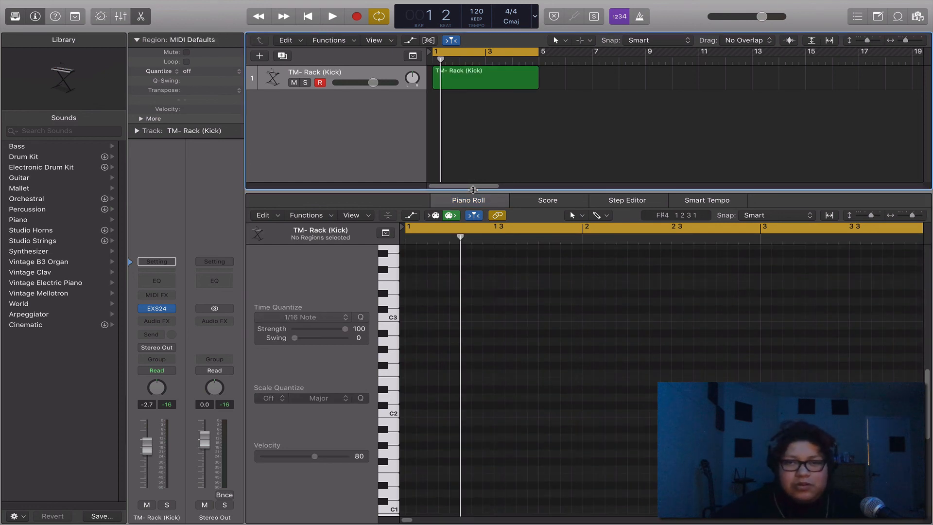
pyautogui.press('e')
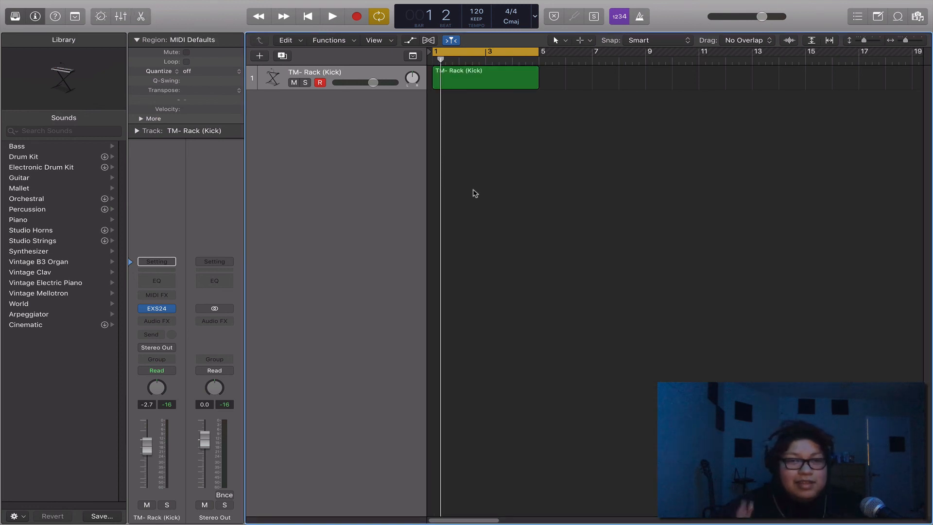